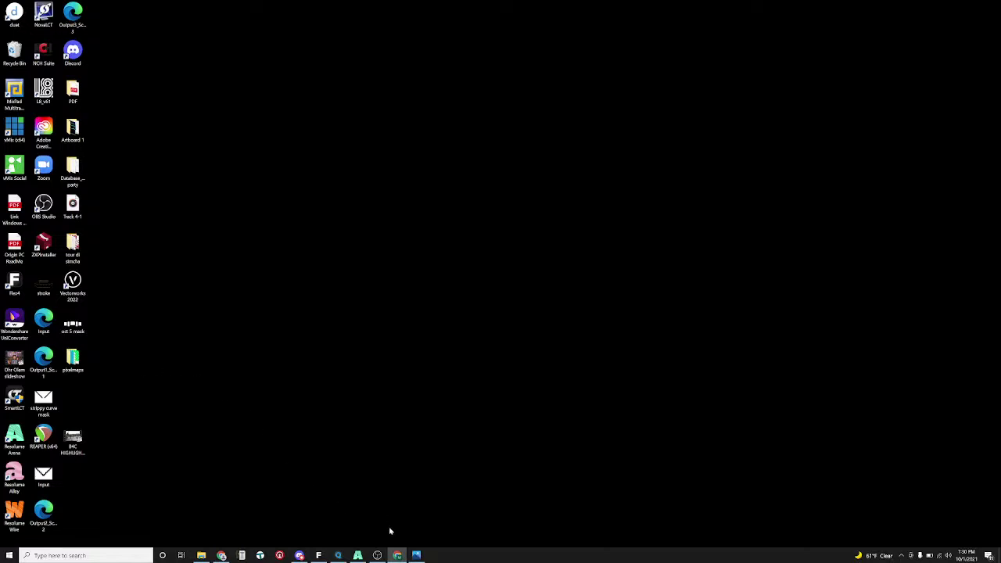
Step: Check the Maverick MK2 Wash Quick Reference and User Manual PDFs for pixel zones and DMX chart
mouse_move(403, 556)
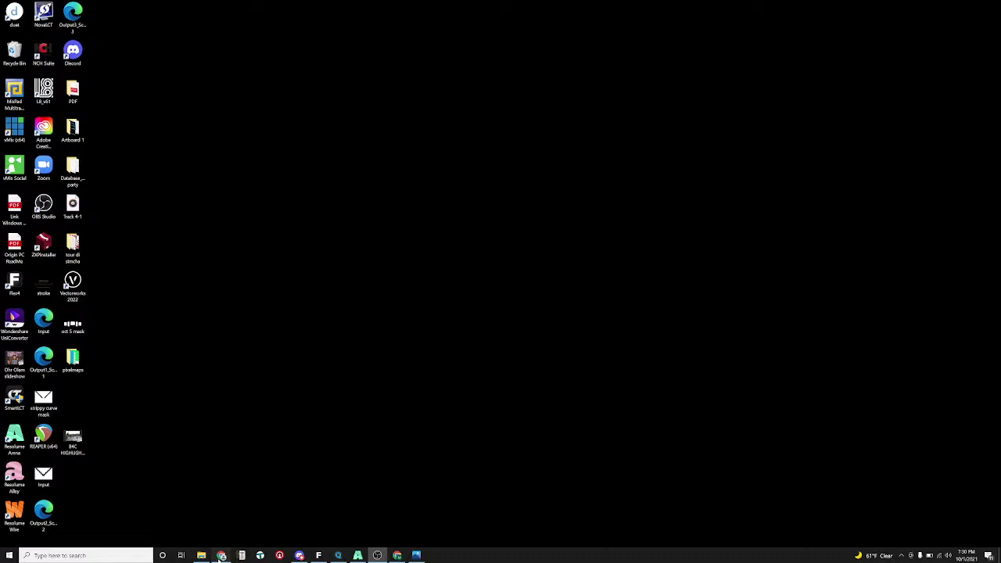
left_click(221, 555)
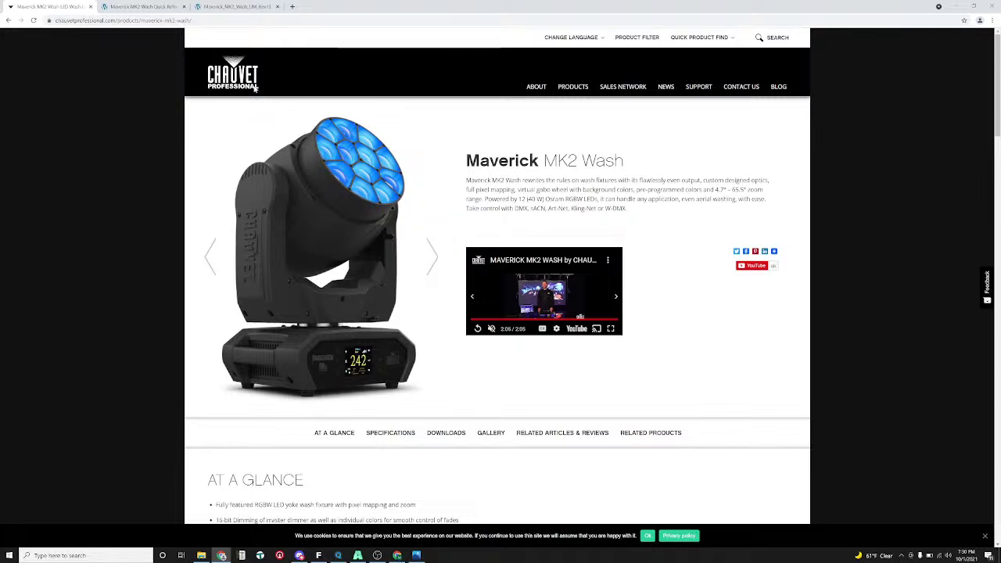
left_click(170, 7)
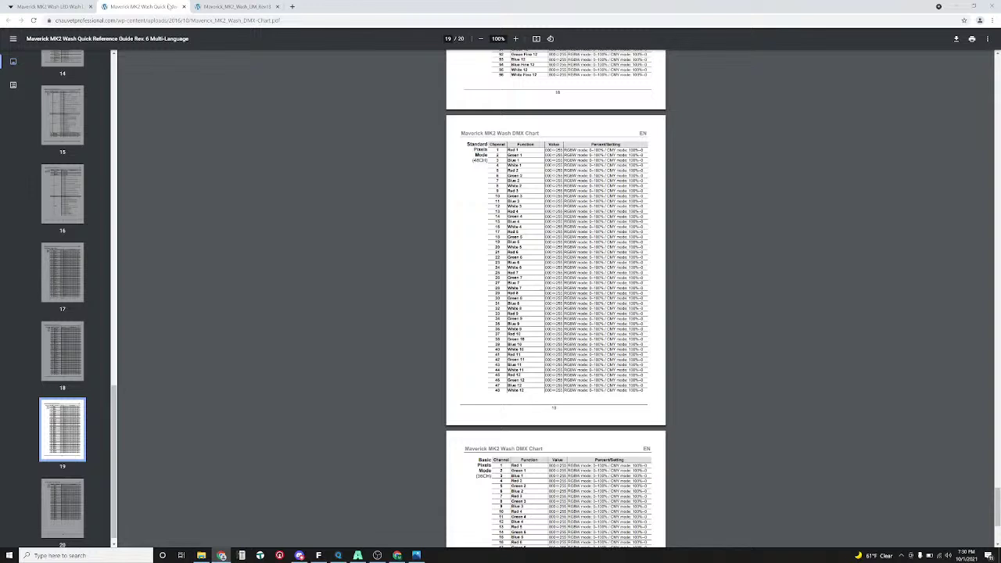
left_click(221, 7)
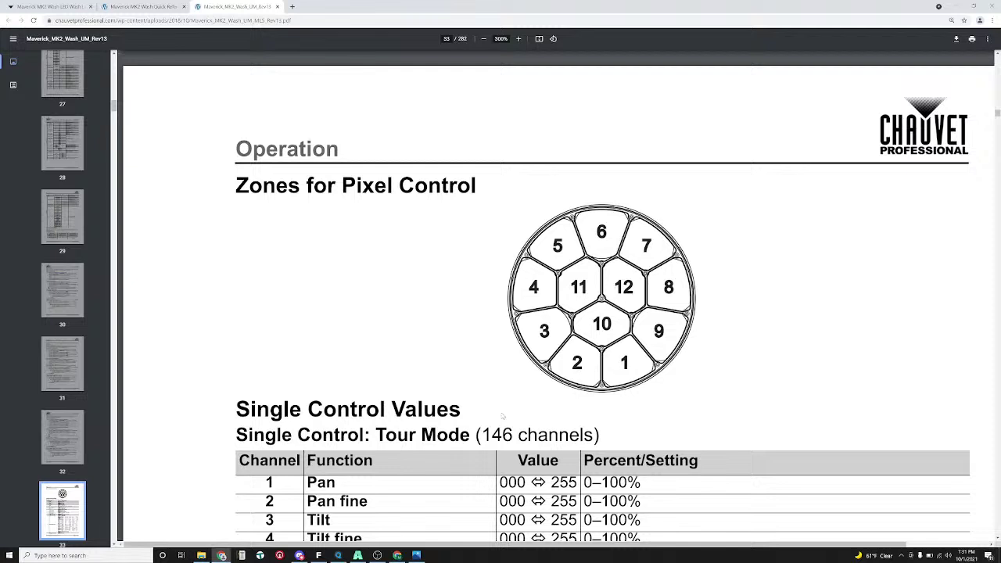
left_click(133, 7)
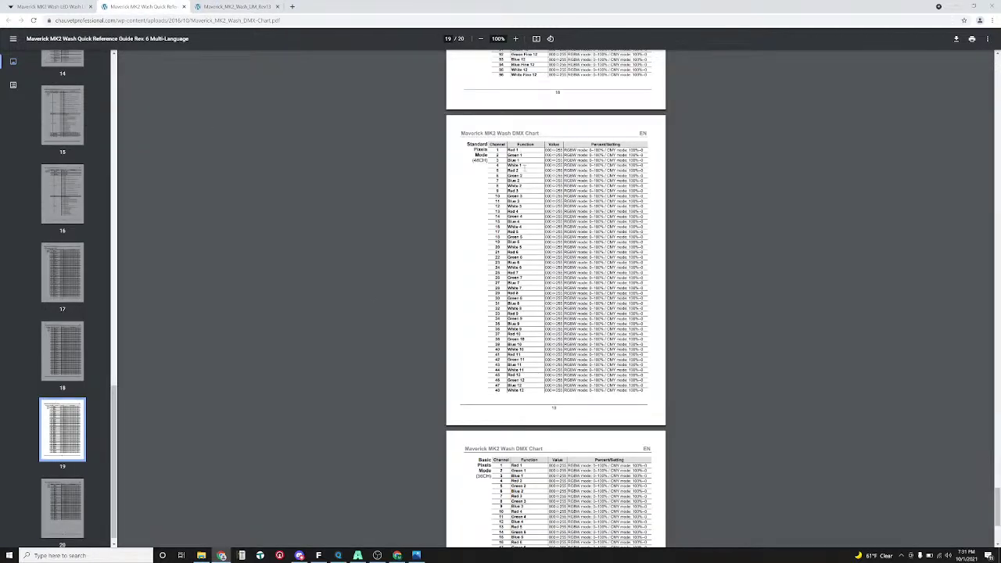
Step: Minimise Chrome and bring Resolume Arena back to the front
left_click(957, 7)
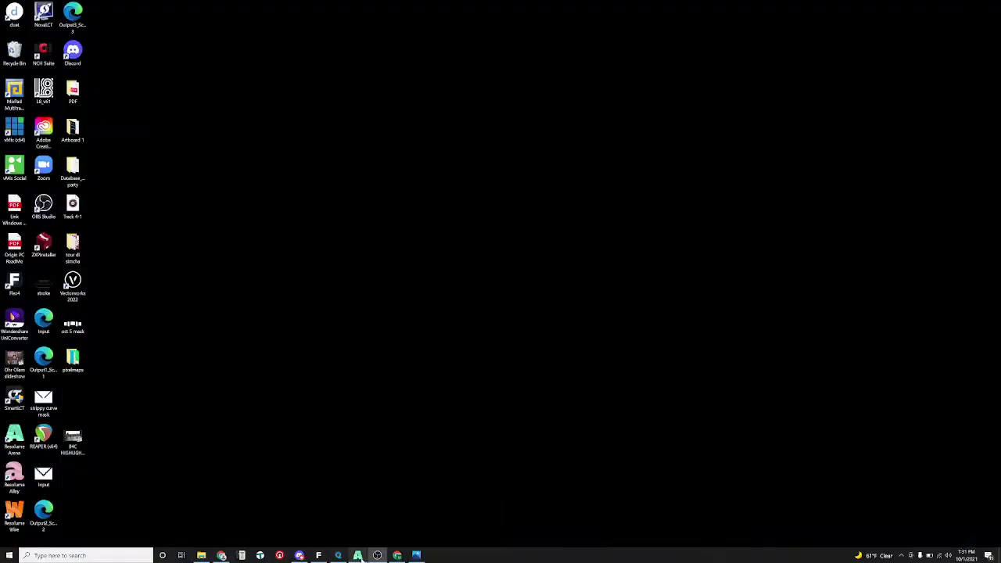
left_click(357, 555)
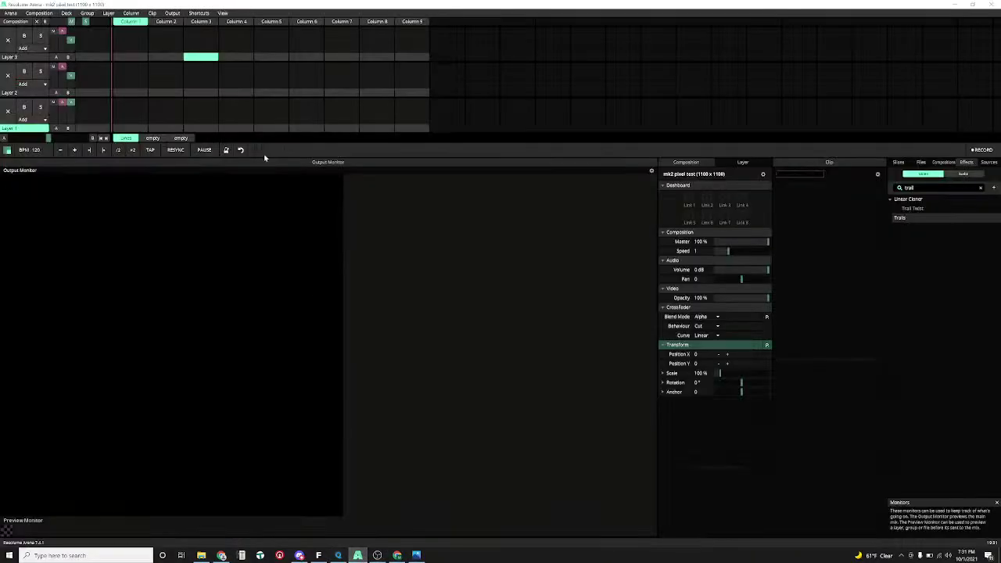
left_click(11, 13)
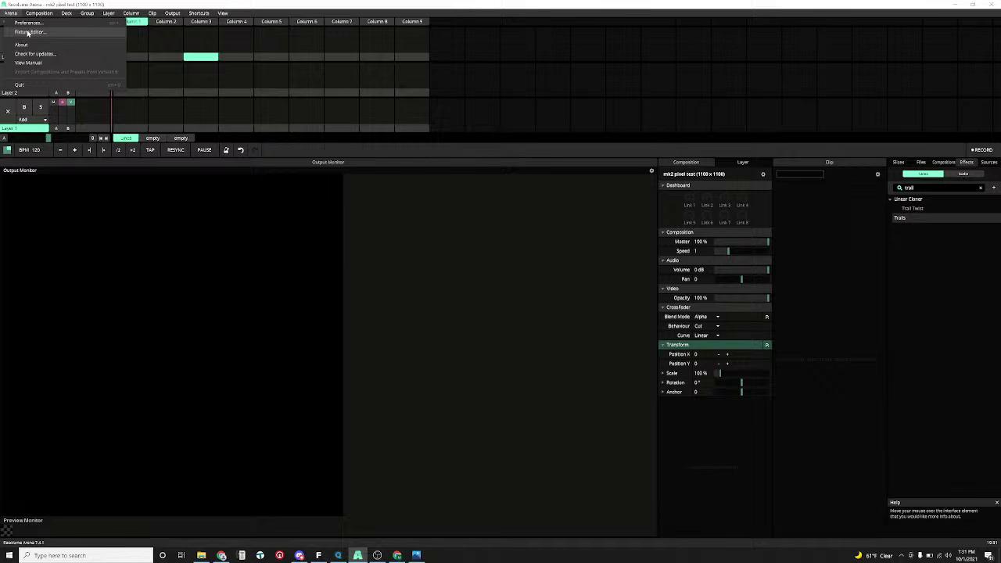
Step: Add a new fixture in the Fixture Editor named 'MK2 RGBW SINGLE PIXEL'
left_click(28, 32)
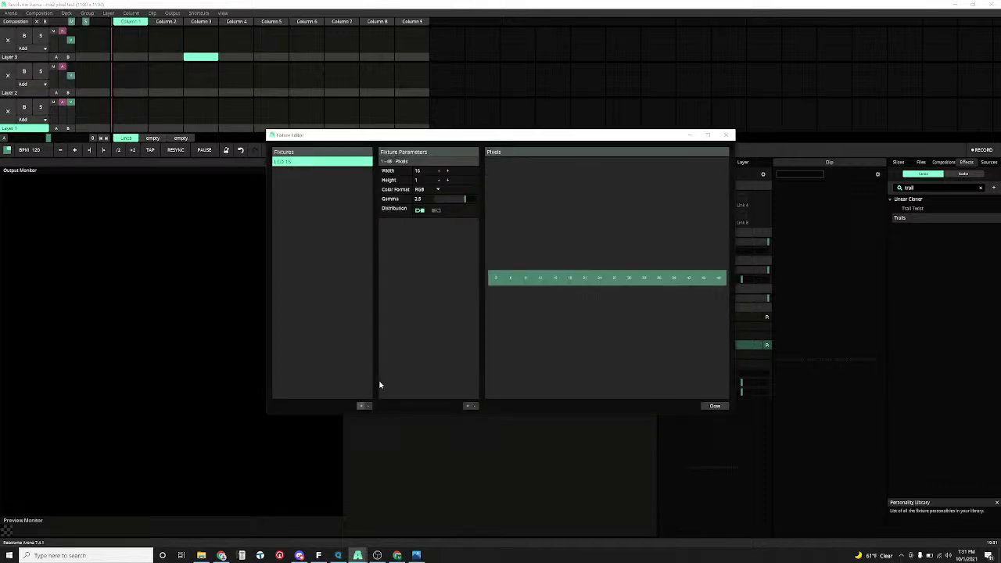
left_click(361, 405)
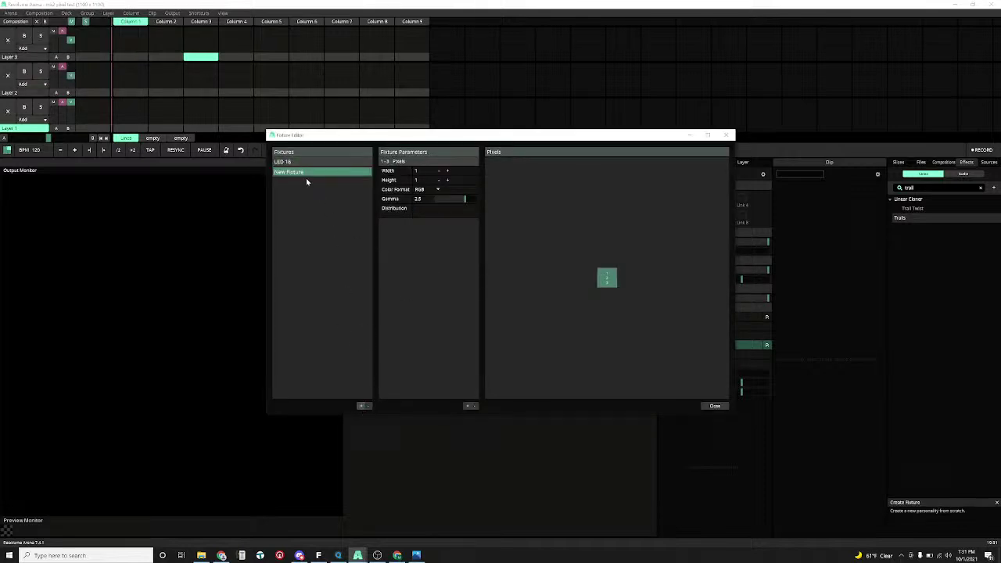
double_click(306, 172)
type("MH")
type("2")
type(" R")
type("GBW")
key("Return")
type("SINGLE PIXEL")
key("Return")
Step: Set the fixture's colour format to RGBW and close the Fixture Editor
left_click(419, 192)
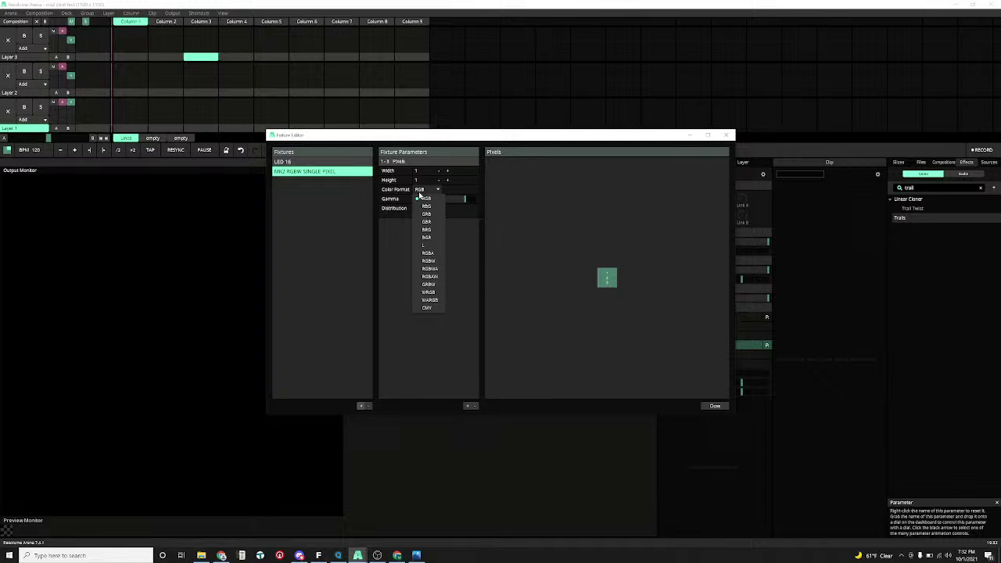
left_click(437, 262)
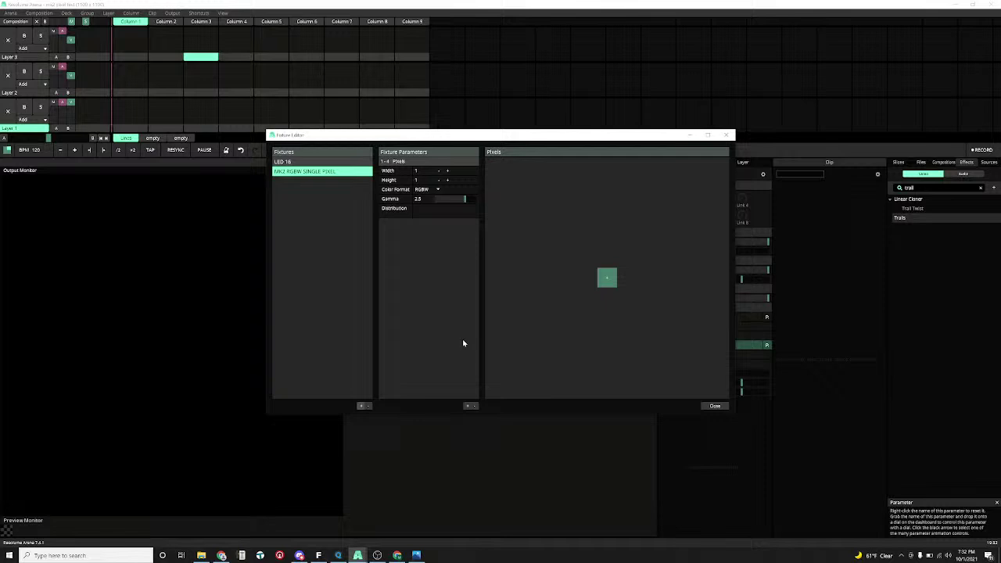
left_click(713, 407)
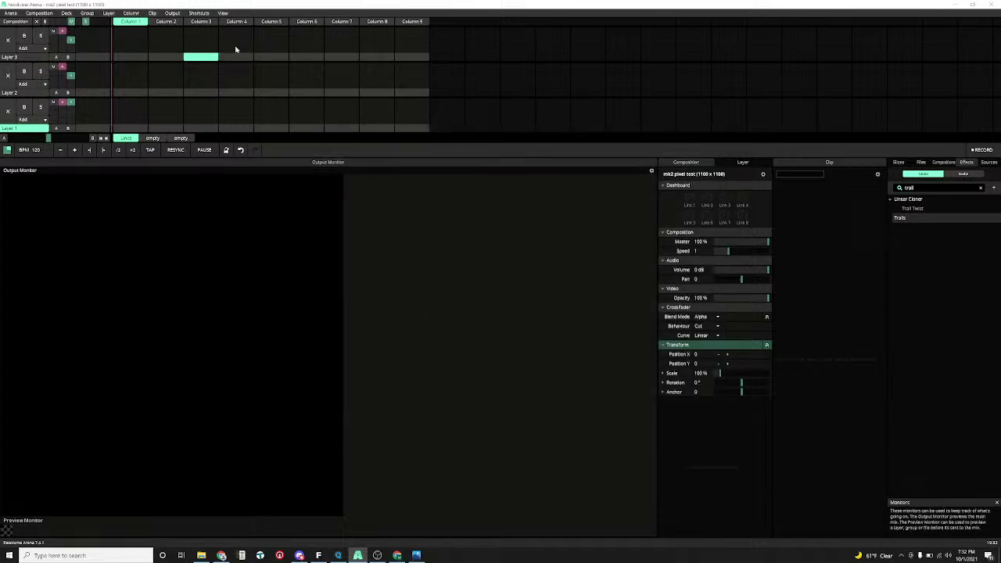
Step: Add a DMX Lumiverse with the MK2 fixture in Advanced Output
left_click(172, 13)
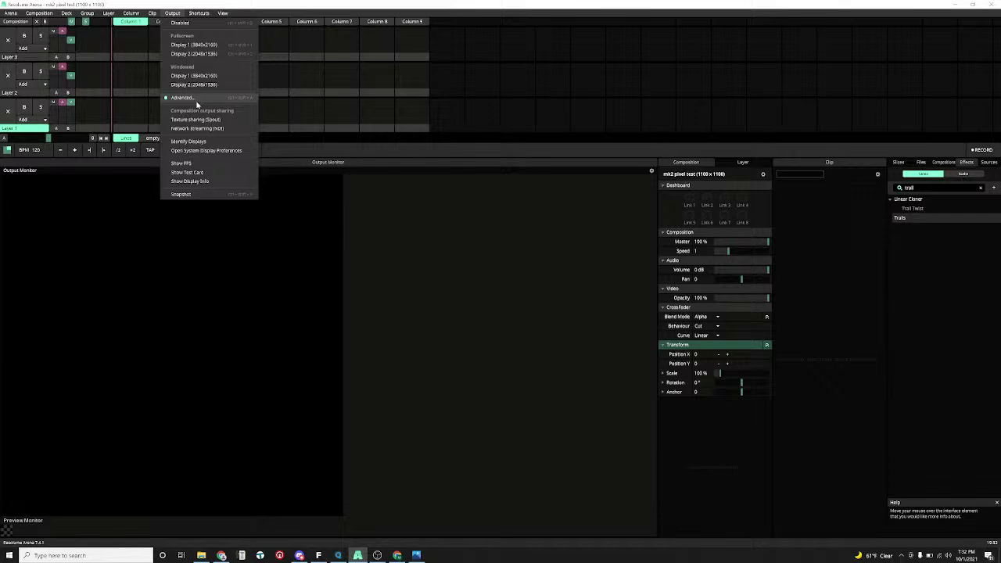
left_click(196, 100)
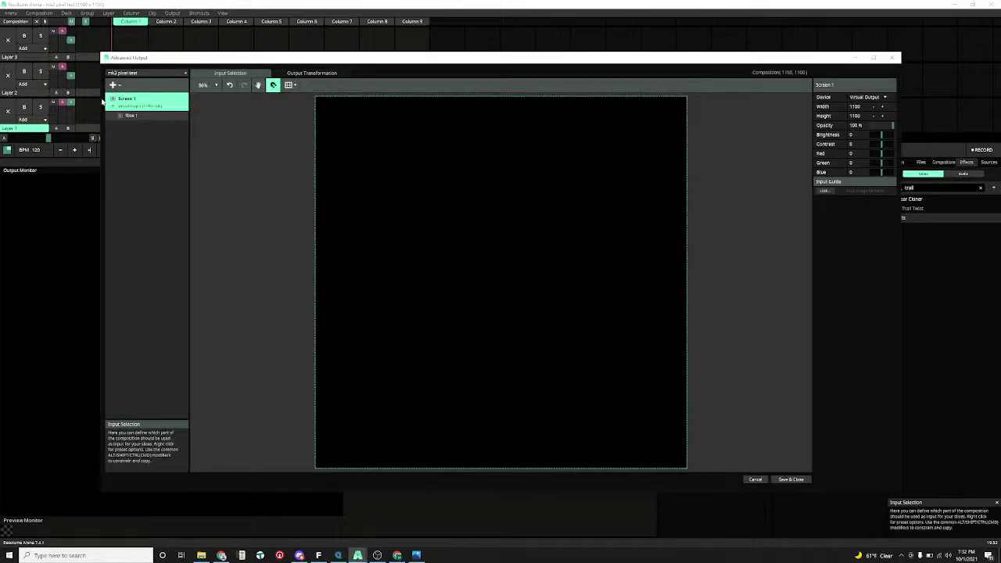
left_click(114, 84)
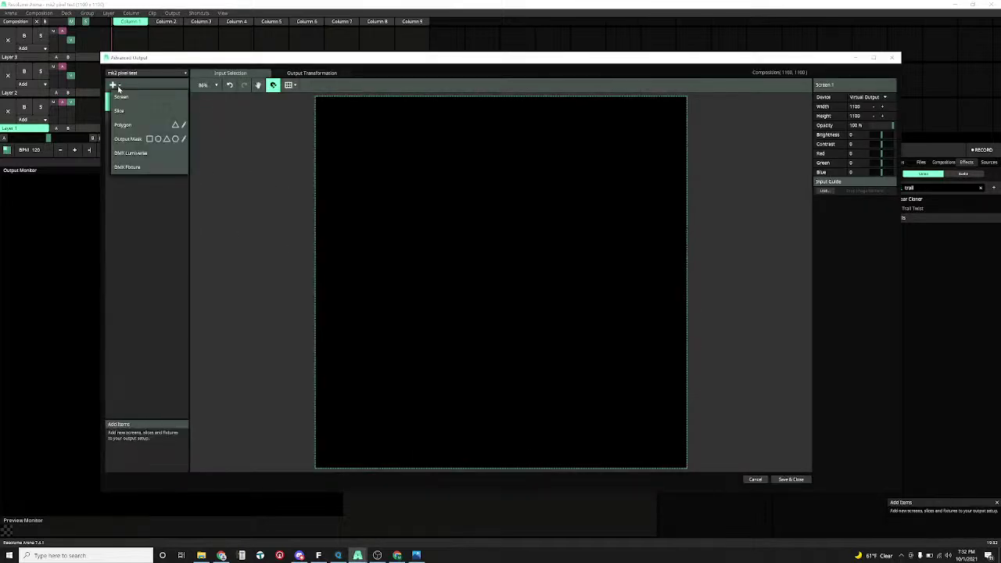
left_click(136, 154)
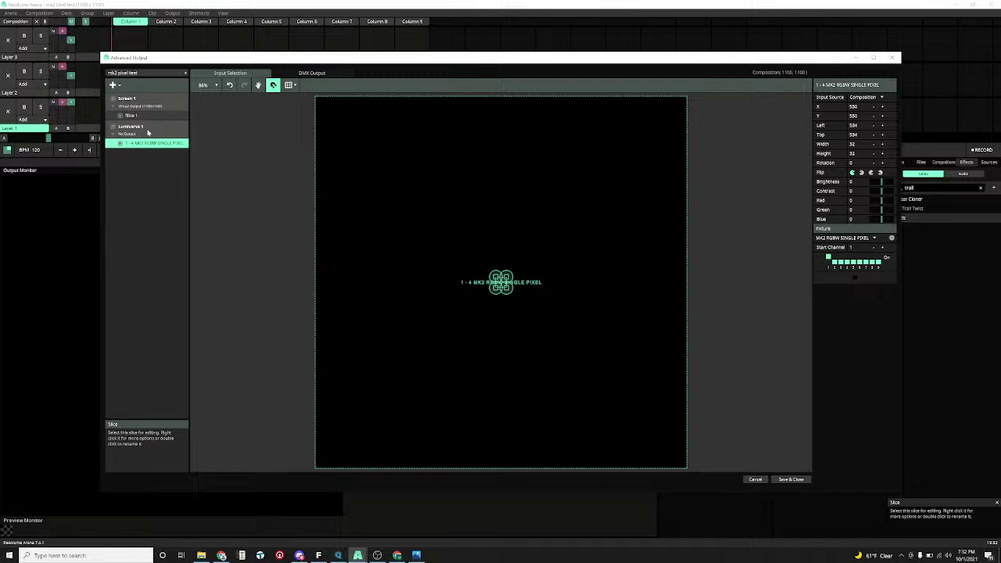
Step: Delete the default Screen 1, then review Lumiverse 1 and the fixture's properties
left_click(149, 100)
left_click(185, 102)
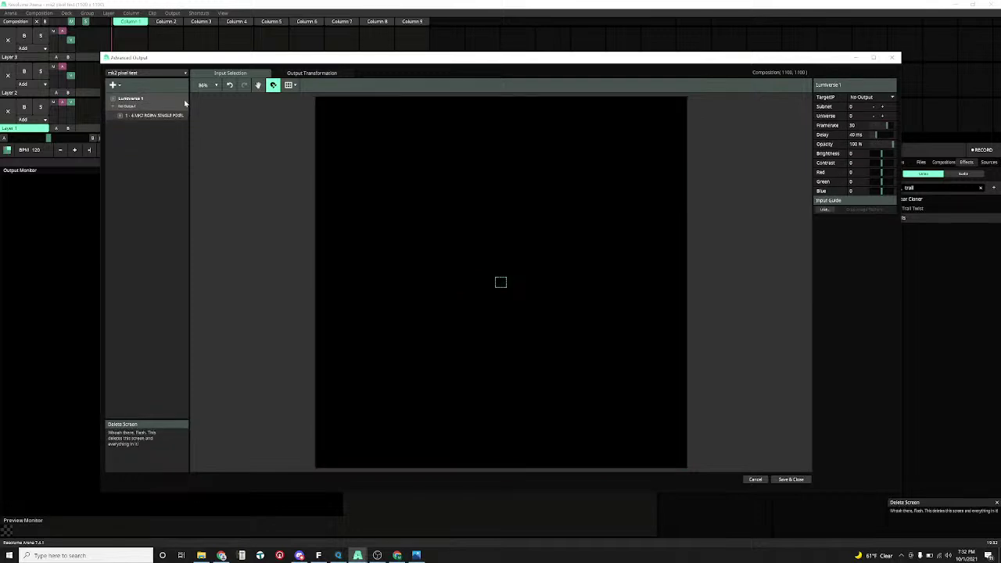
left_click(149, 103)
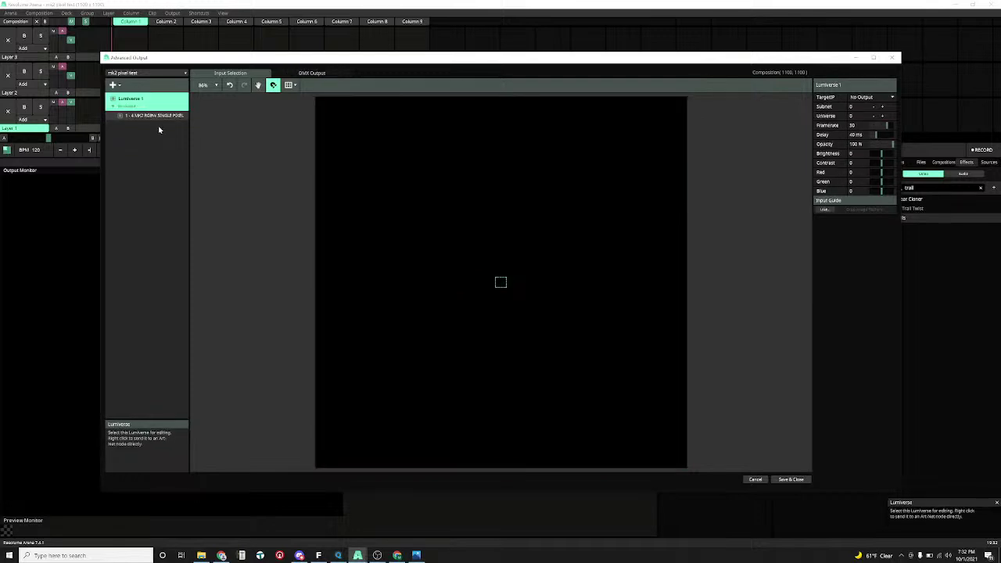
left_click(156, 115)
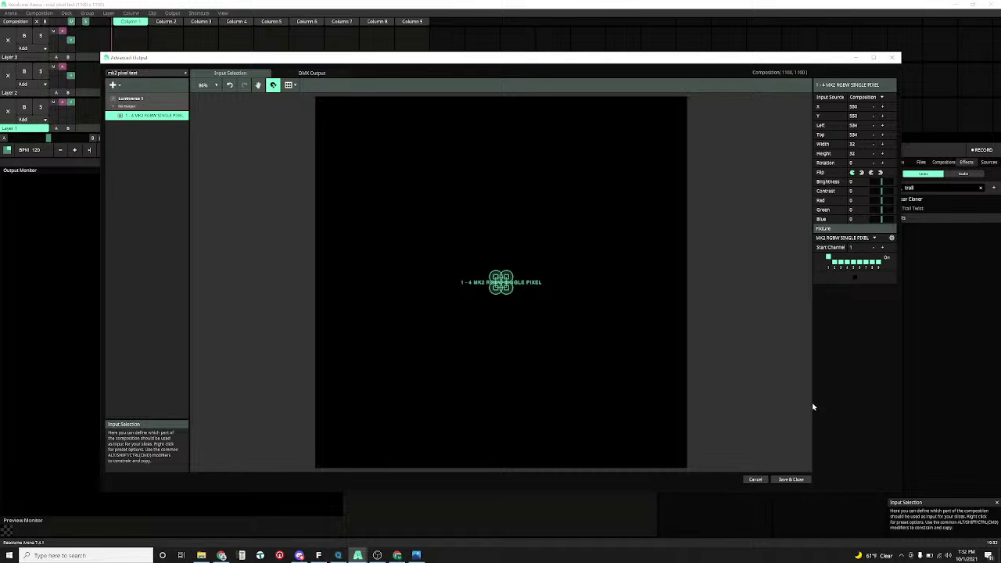
Step: Load the WhatsApp numbered-tile image as Lumiverse 1's input guide at 25% opacity
left_click(130, 97)
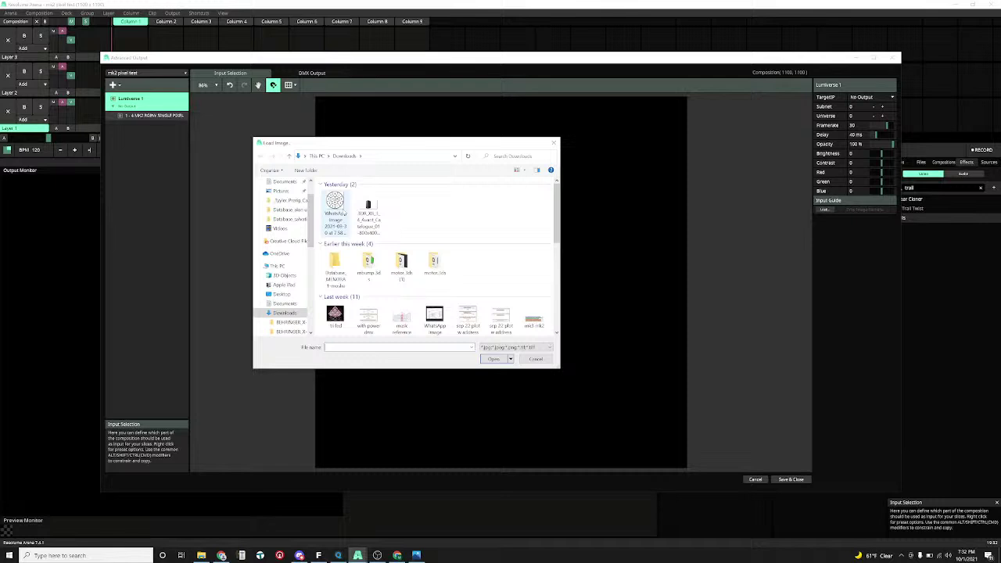
left_click(335, 211)
left_click(494, 358)
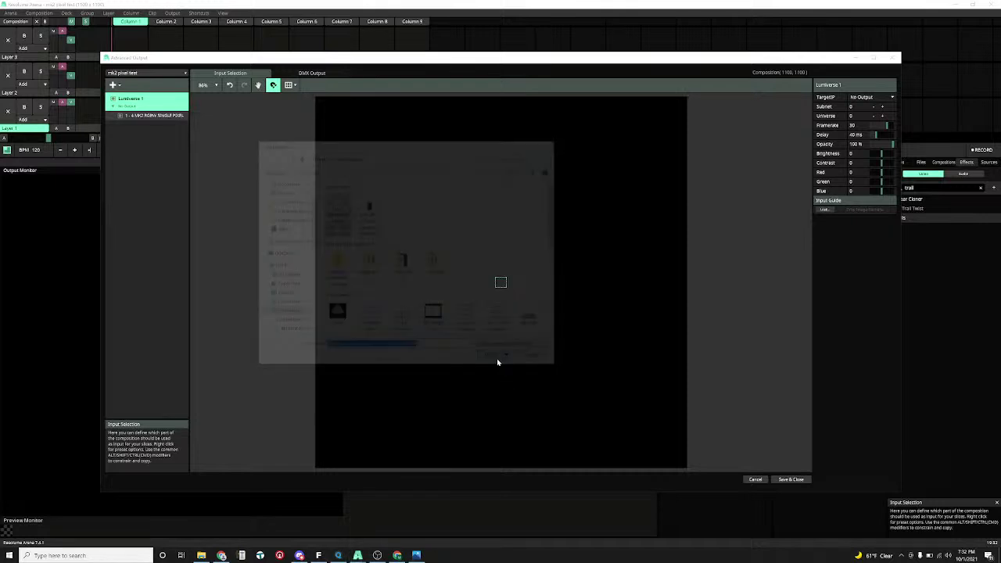
scroll(491, 330, "down", 3)
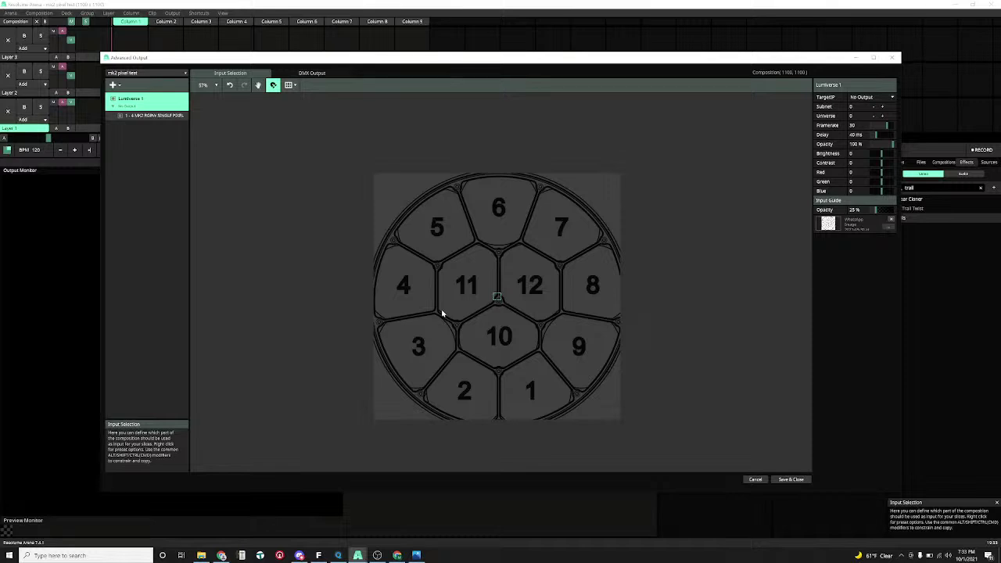
Step: Resize the first MK2 pixel fixture to 149×137 and fit it over guide tile 1
left_click(470, 288)
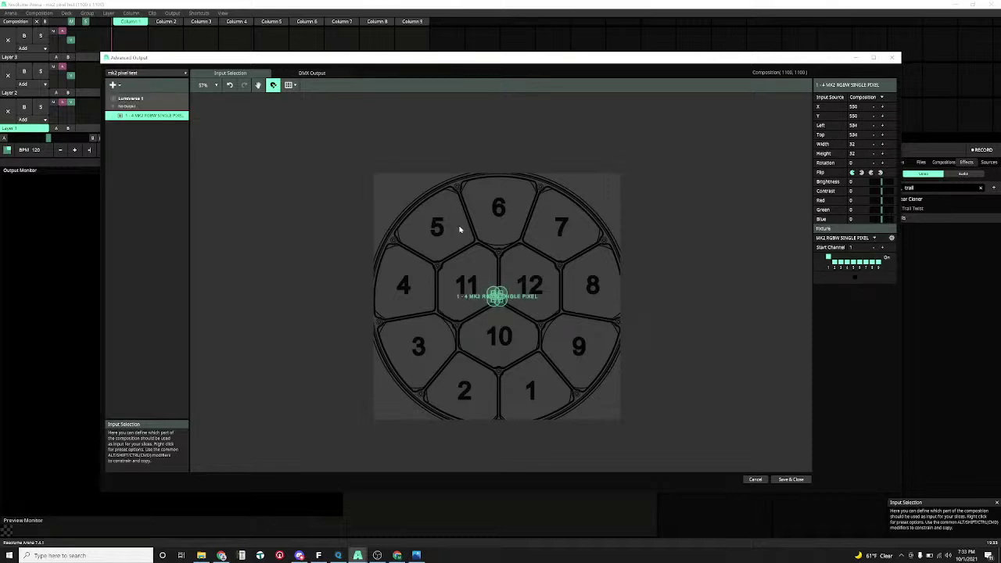
scroll(506, 323, "up", 1)
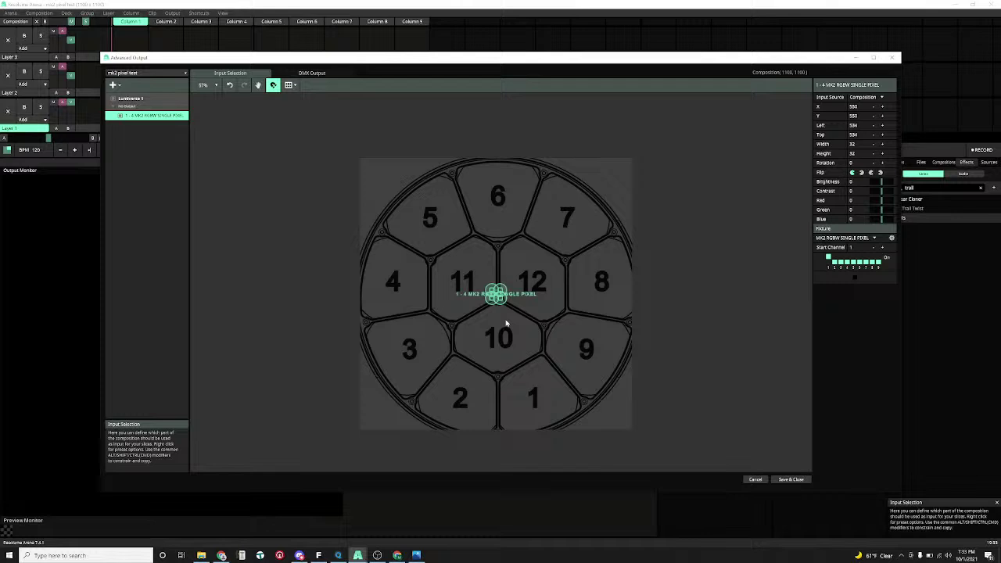
scroll(506, 323, "down", 1)
scroll(505, 284, "up", 2)
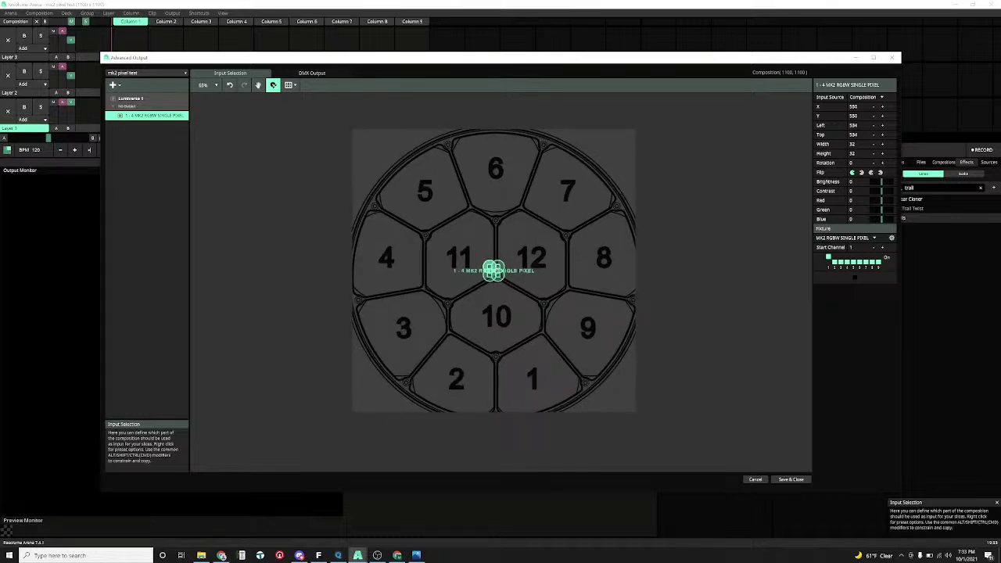
scroll(494, 270, "up", 5)
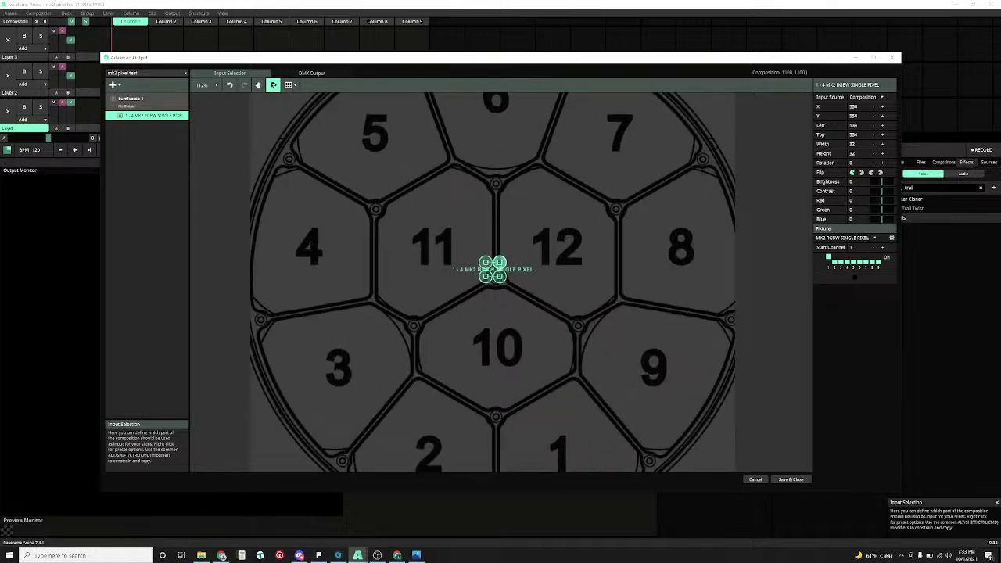
left_click_drag(499, 263, 551, 216)
left_click_drag(519, 252, 567, 449)
scroll(516, 289, "down", 3)
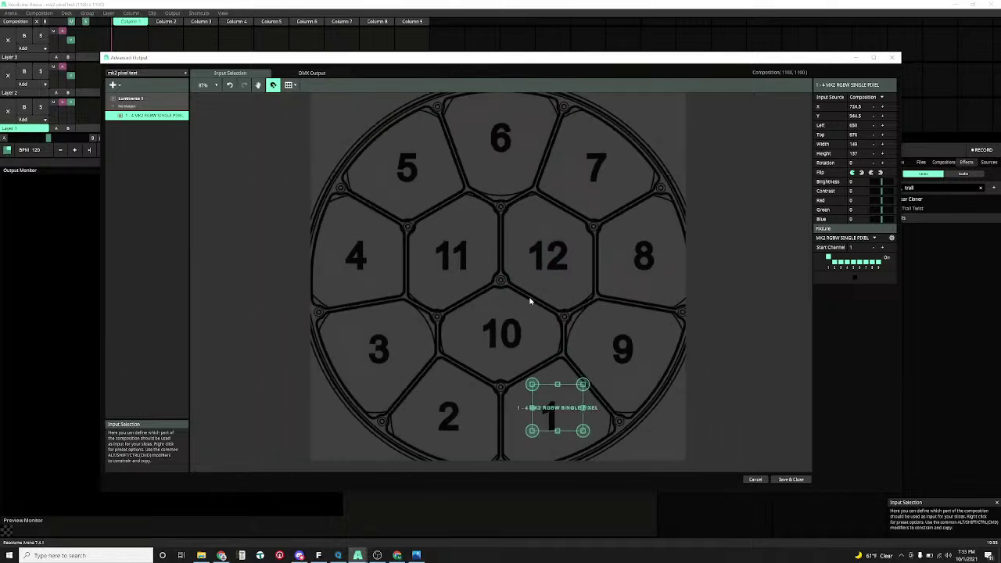
left_click_drag(555, 405, 549, 412)
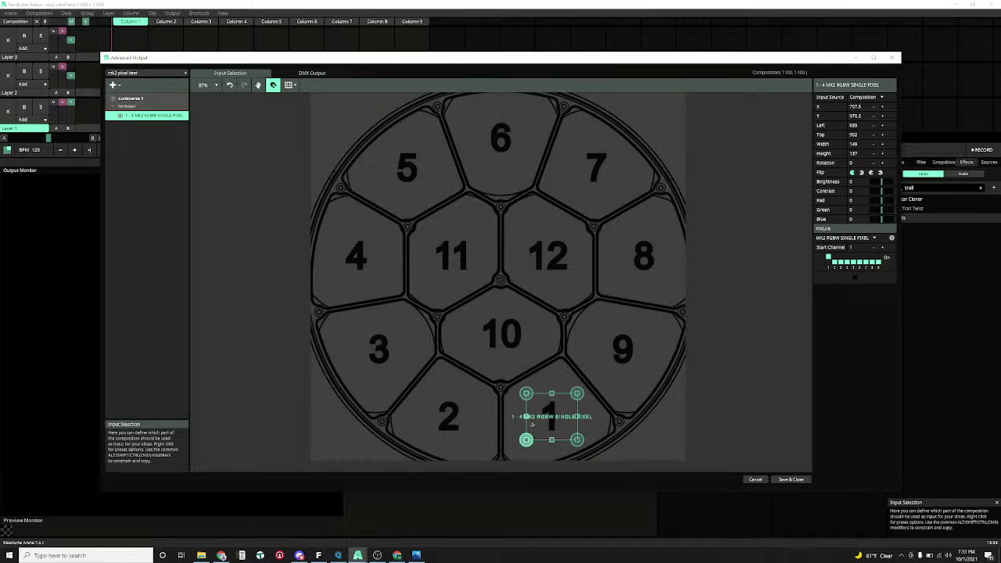
Step: Duplicate the fixture onto tiles 2–12 (channels 1–48) and set guide opacity to 0%
left_click_drag(547, 412, 448, 412)
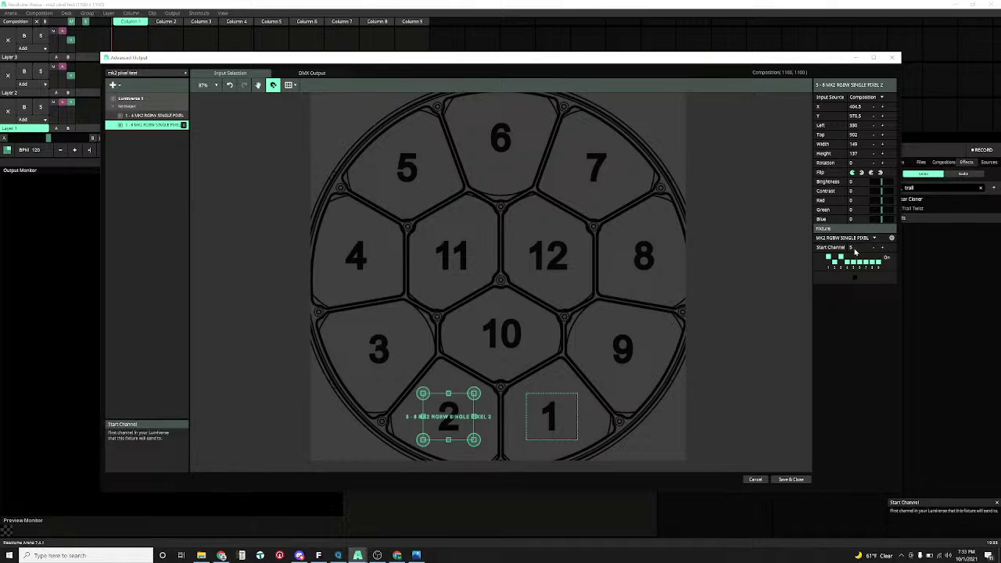
left_click_drag(448, 416, 549, 251)
key("ctrl+d")
key("ctrl+d")
key("ctrl+d")
key("ctrl+d")
key("ctrl+d")
key("ctrl+d")
key("ctrl+d")
key("ctrl+d")
key("ctrl+d")
key("ctrl+d")
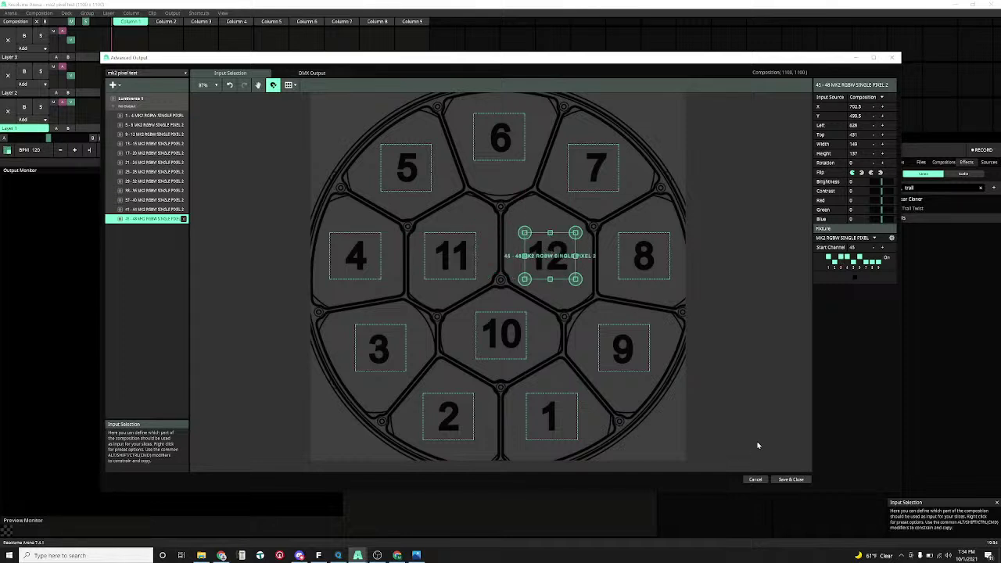
left_click(146, 102)
left_click_drag(879, 209, 840, 211)
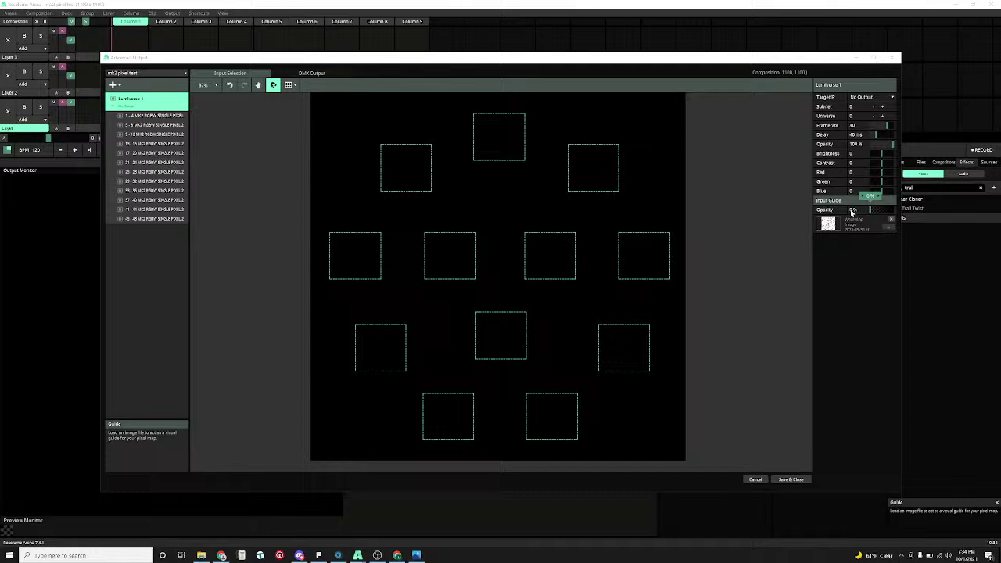
Step: Duplicate all twelve fixtures to the right of the composition as channels 49–96
scroll(505, 250, "down", 3)
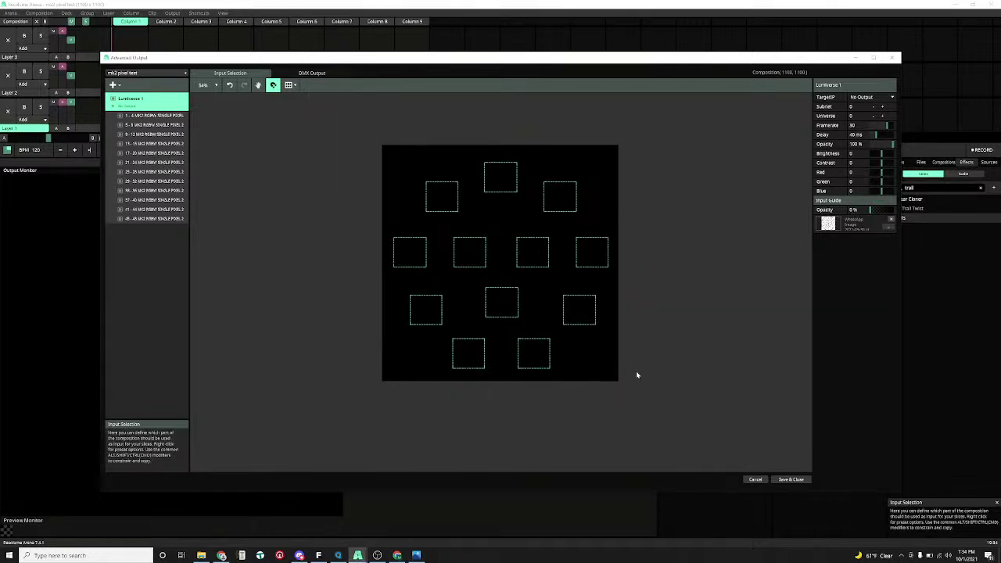
scroll(292, 271, "down", 1)
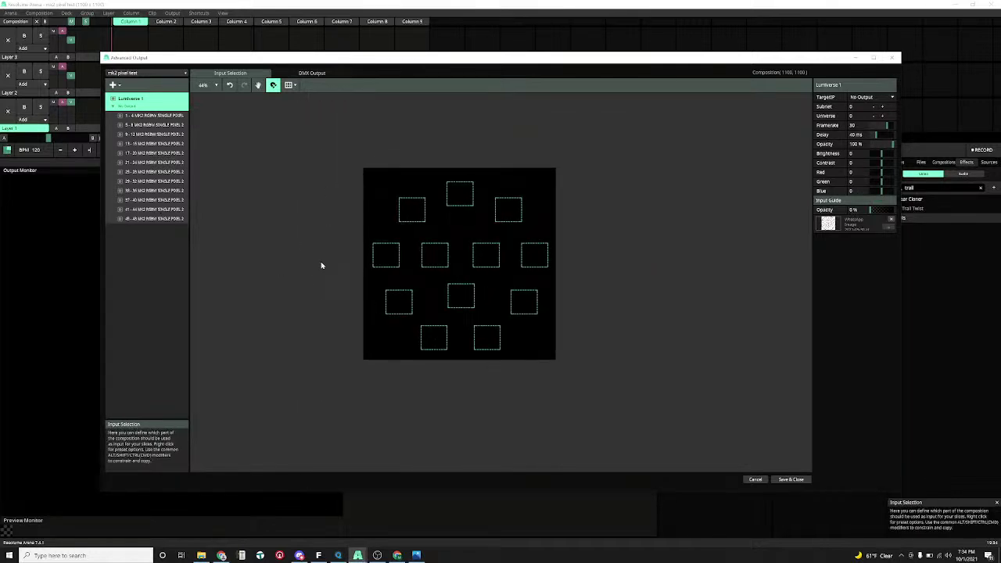
scroll(271, 259, "down", 2)
left_click_drag(536, 350, 270, 184)
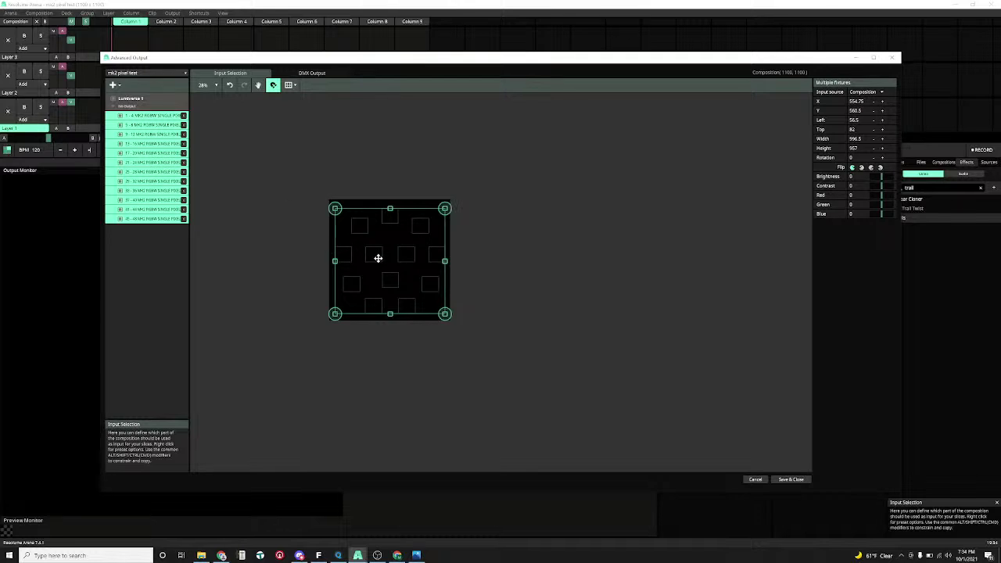
left_click_drag(377, 258, 536, 258)
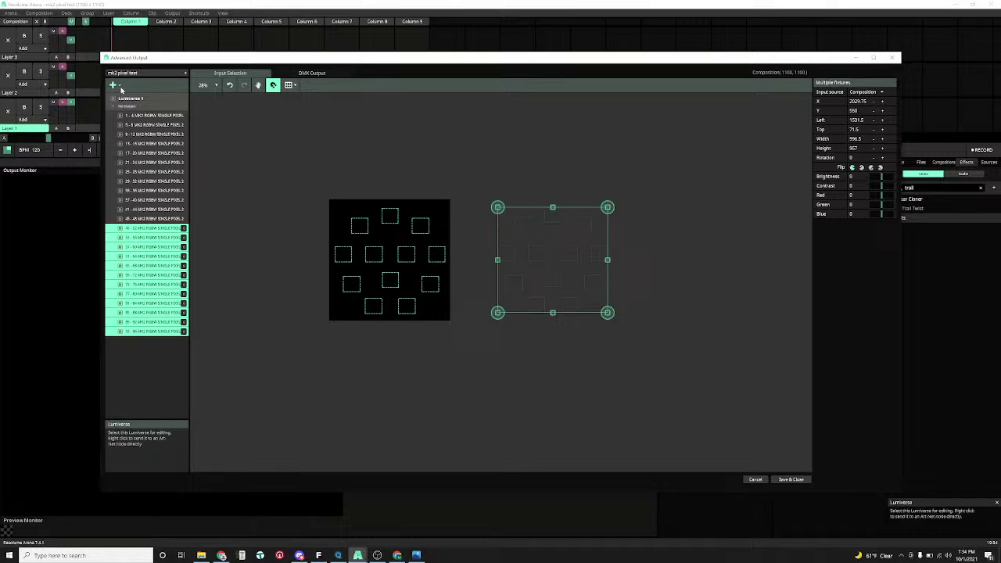
Step: Add a second DMX Lumiverse and select the fixtures from 93–96 upward
left_click(116, 84)
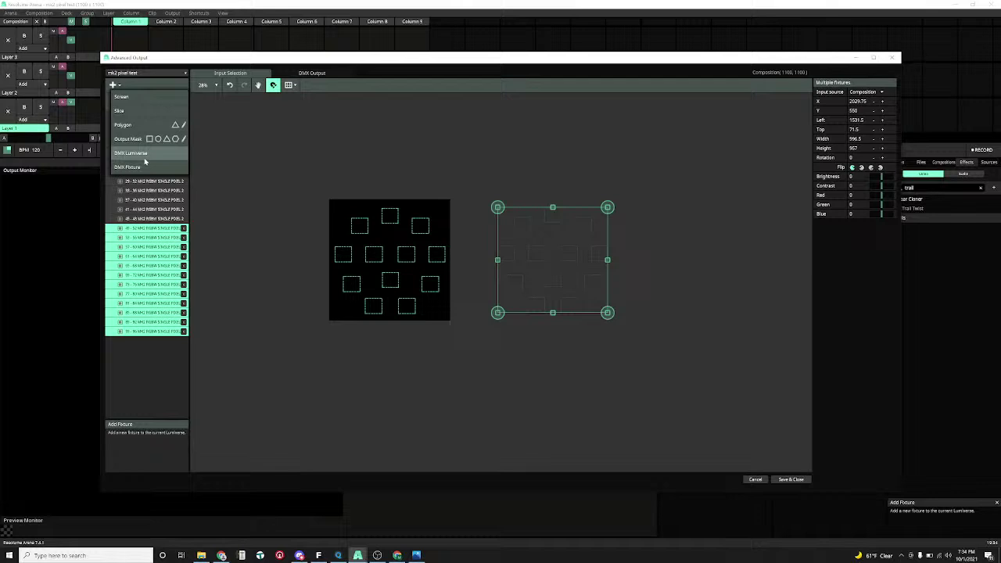
left_click(145, 164)
left_click(158, 332)
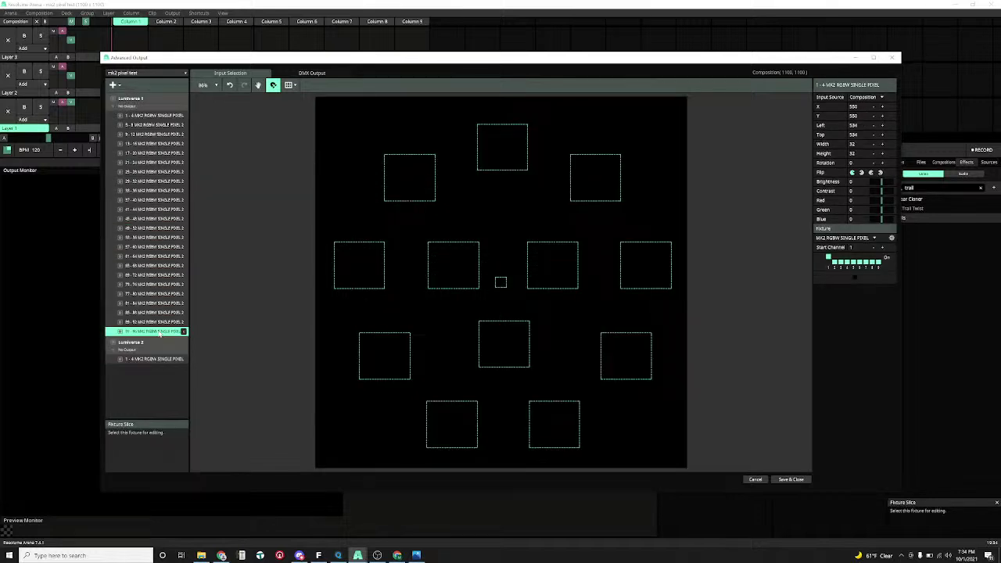
scroll(353, 286, "down", 2)
scroll(353, 275, "down", 1)
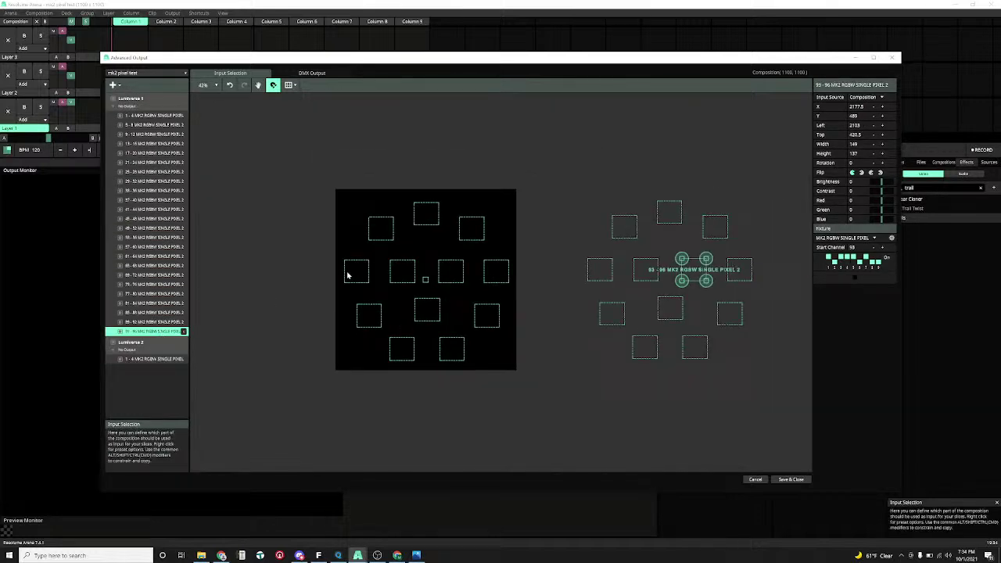
left_click(141, 219, "shift")
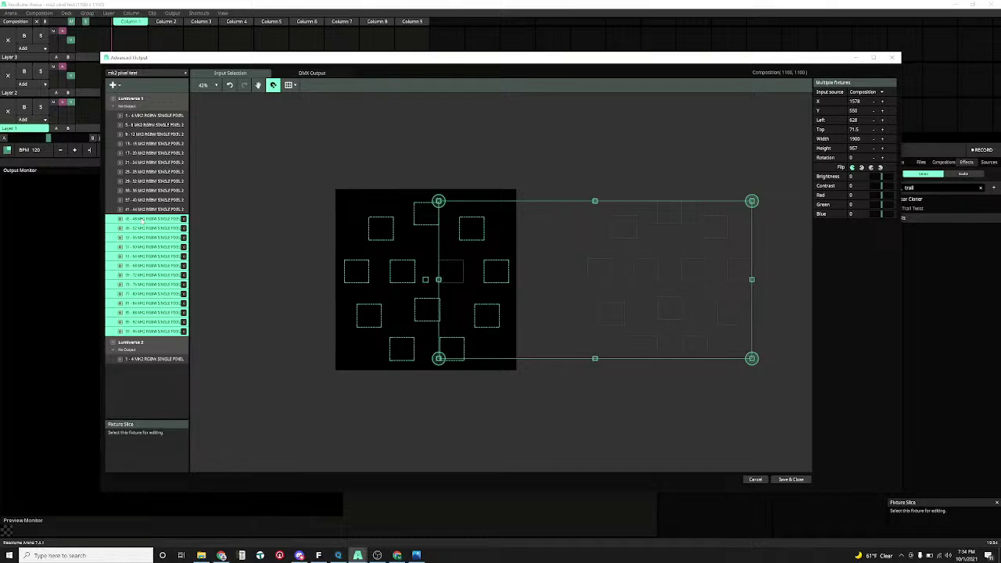
left_click(142, 219, "ctrl")
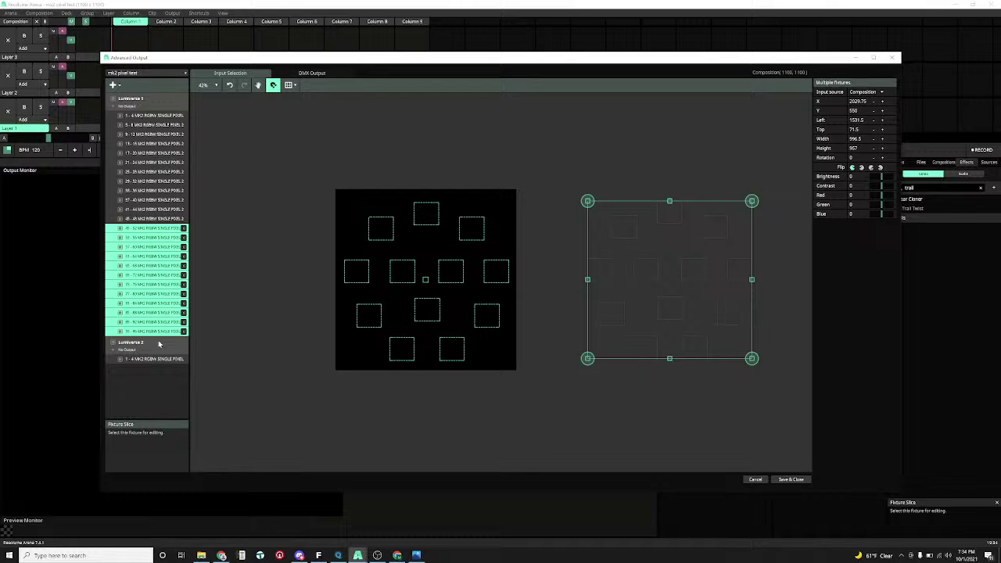
Step: Copy the selected fixtures and check Lumiverse 2's paste options
right_click(135, 296)
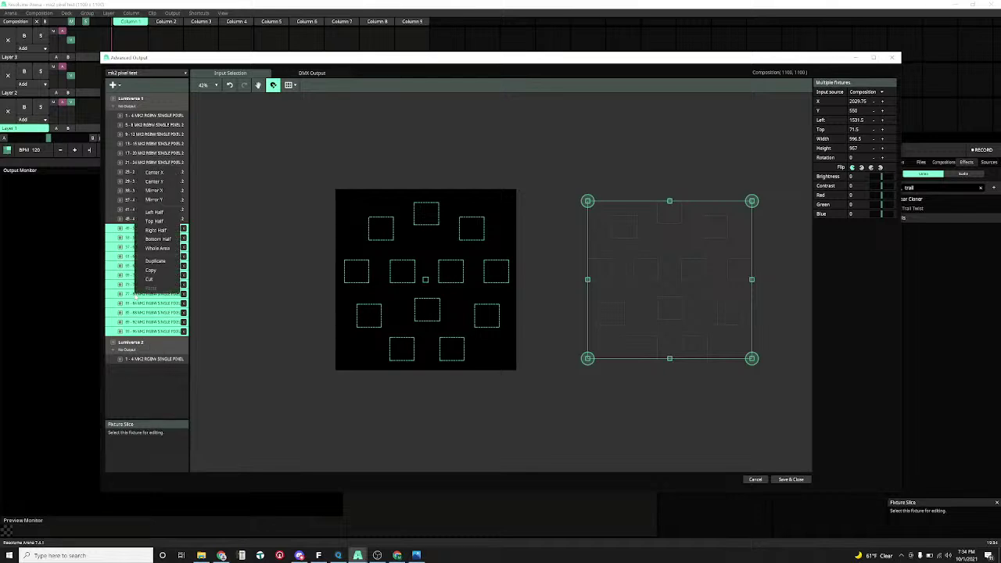
left_click(157, 274)
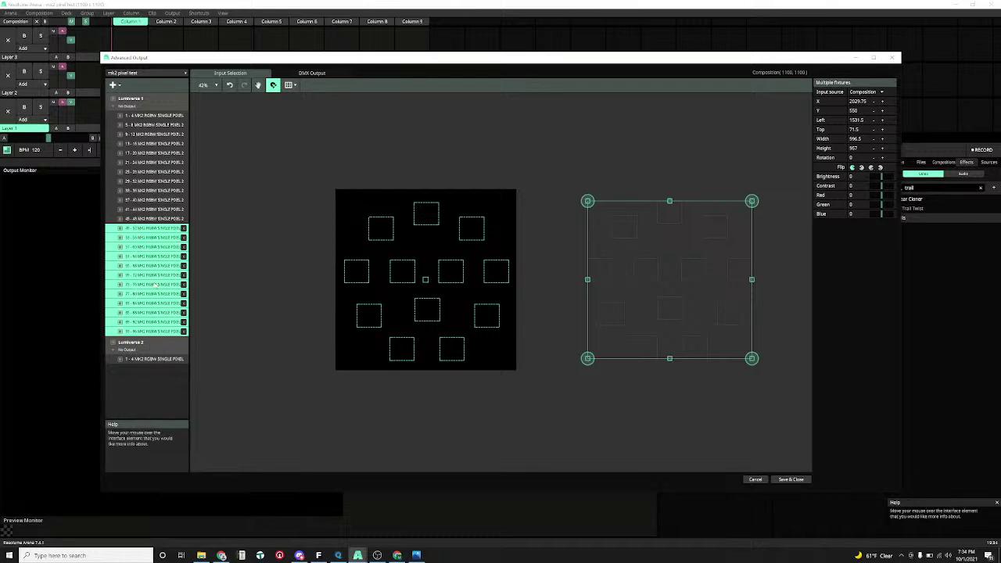
left_click(159, 348)
right_click(159, 349)
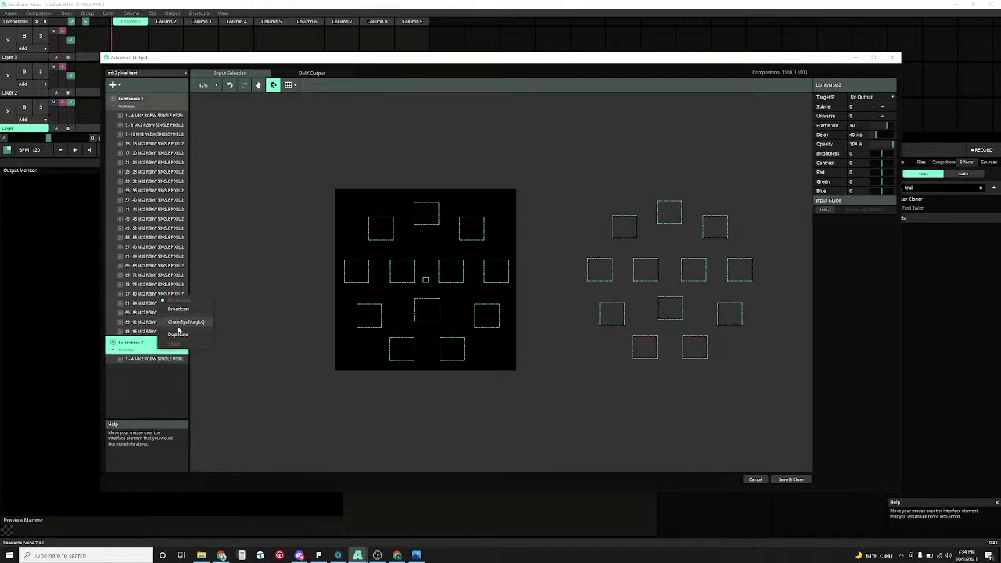
left_click(142, 349)
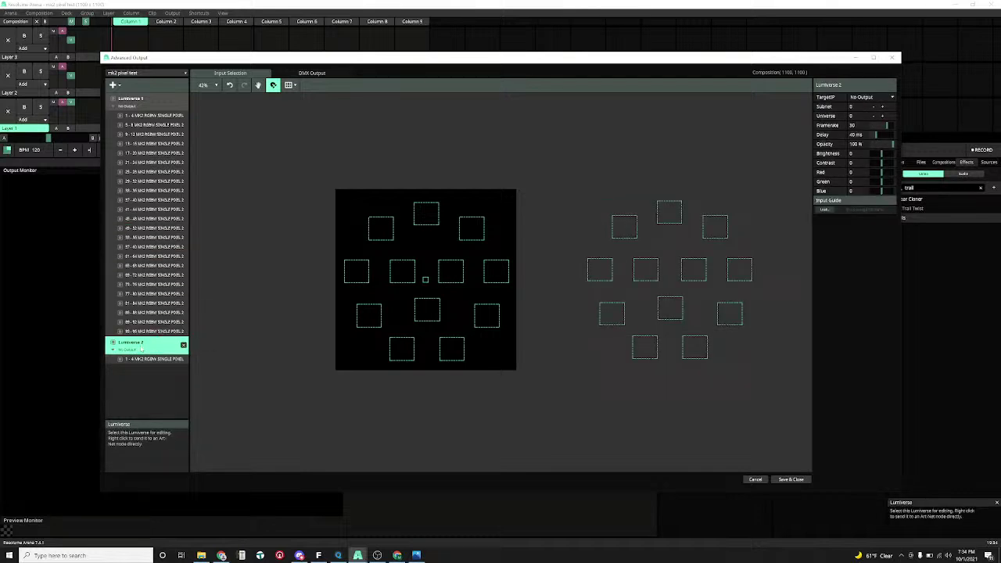
right_click(141, 350)
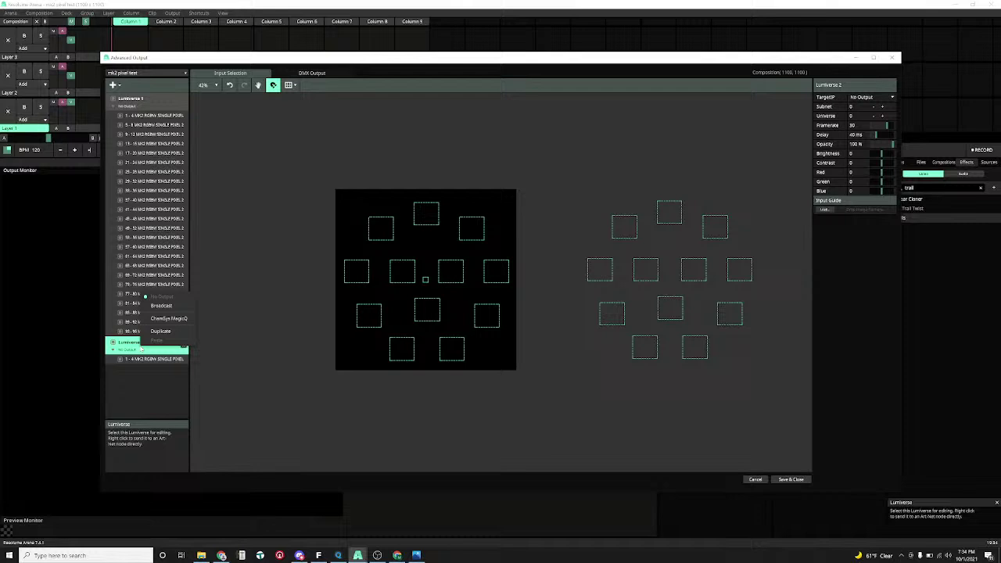
left_click(142, 349)
Step: Adjust then clear the fixture selection, and select Lumiverse 2 for editing
left_click(152, 332)
left_click(146, 221, "ctrl")
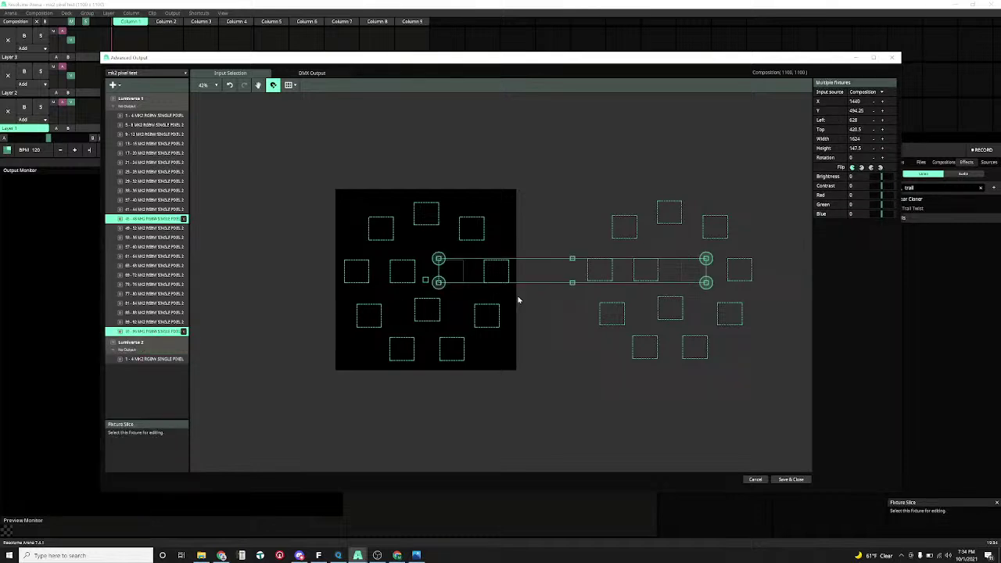
left_click(707, 388)
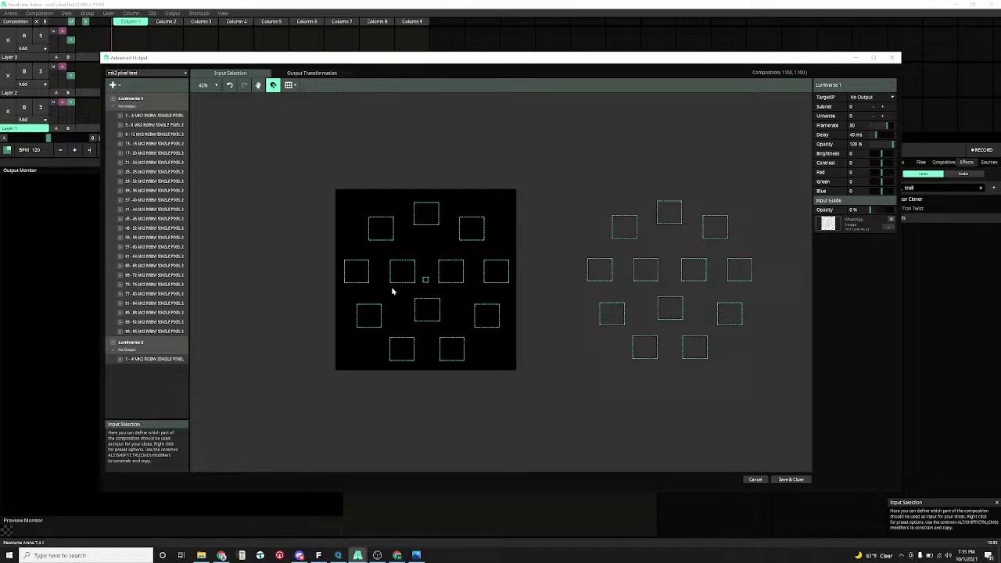
left_click(169, 345)
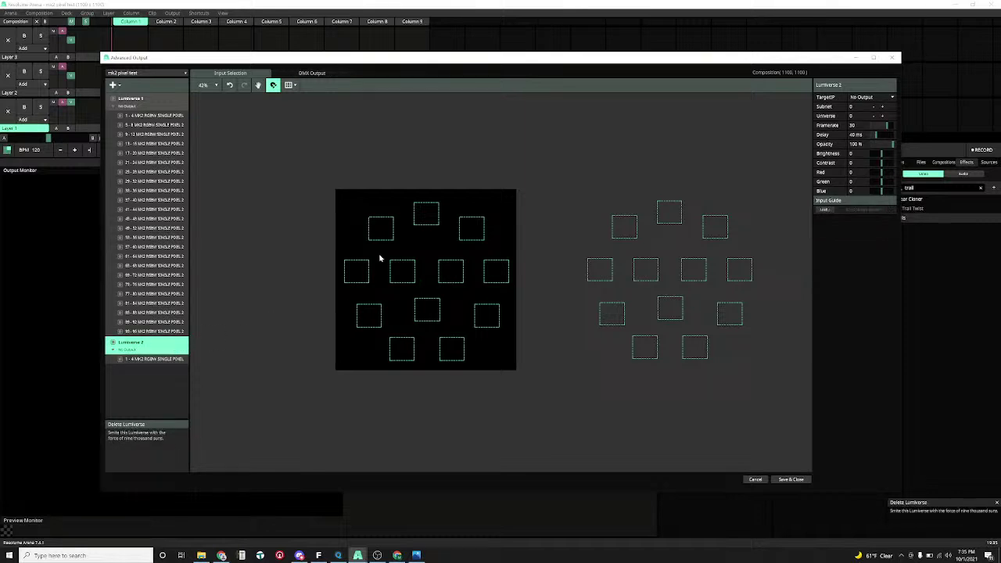
Step: Delete Lumiverse 2, save and close, then reopen Advanced Output
key("Delete")
scroll(375, 175, "down", 2)
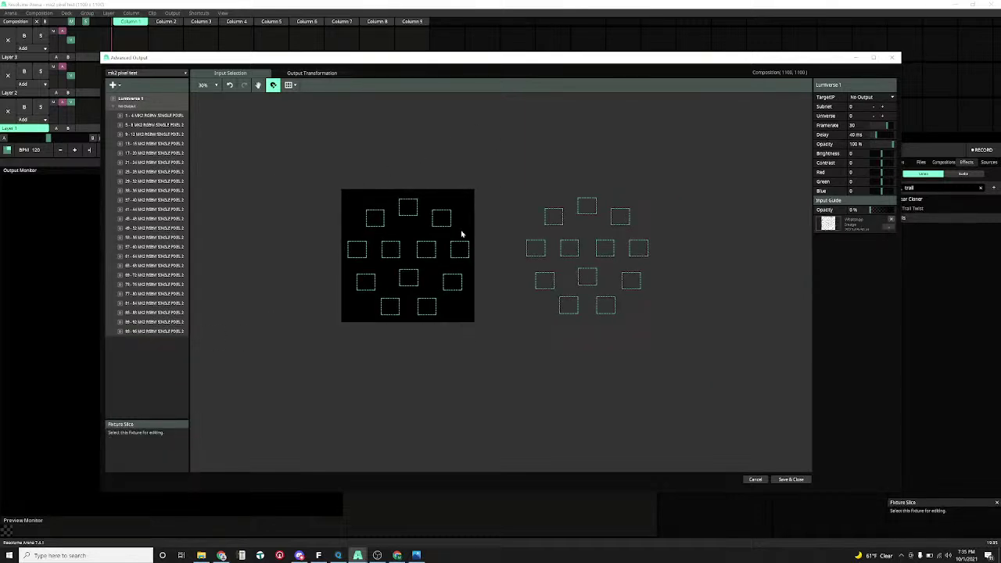
left_click(798, 480)
left_click(173, 13)
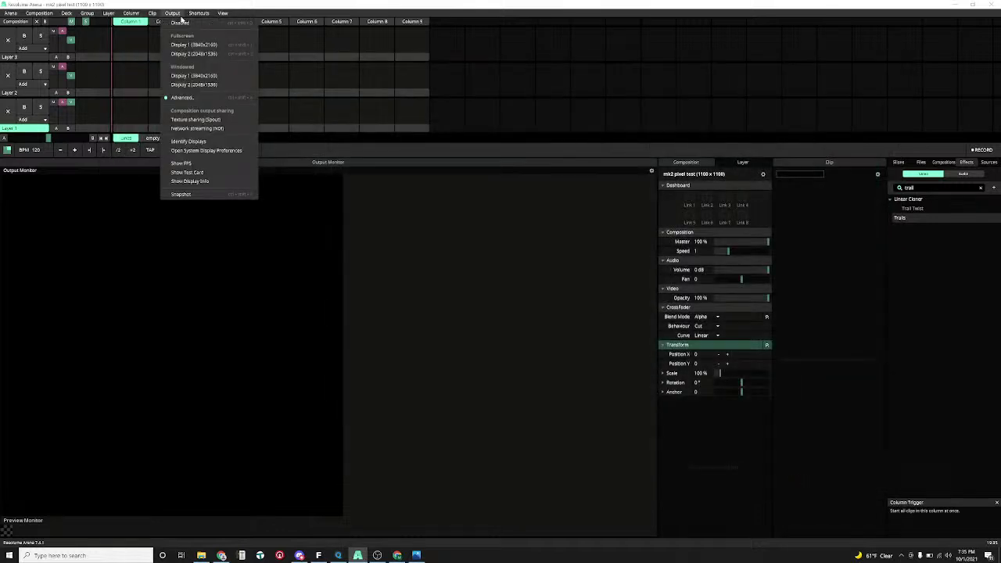
left_click(198, 98)
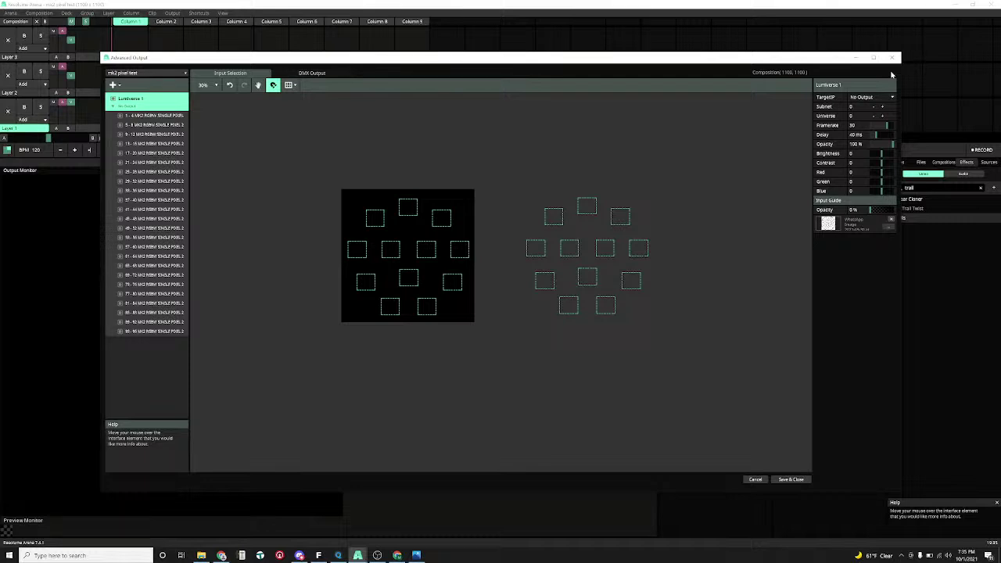
Step: Set Lumiverse 1's Art-Net target IP to Broadcast
left_click(864, 98)
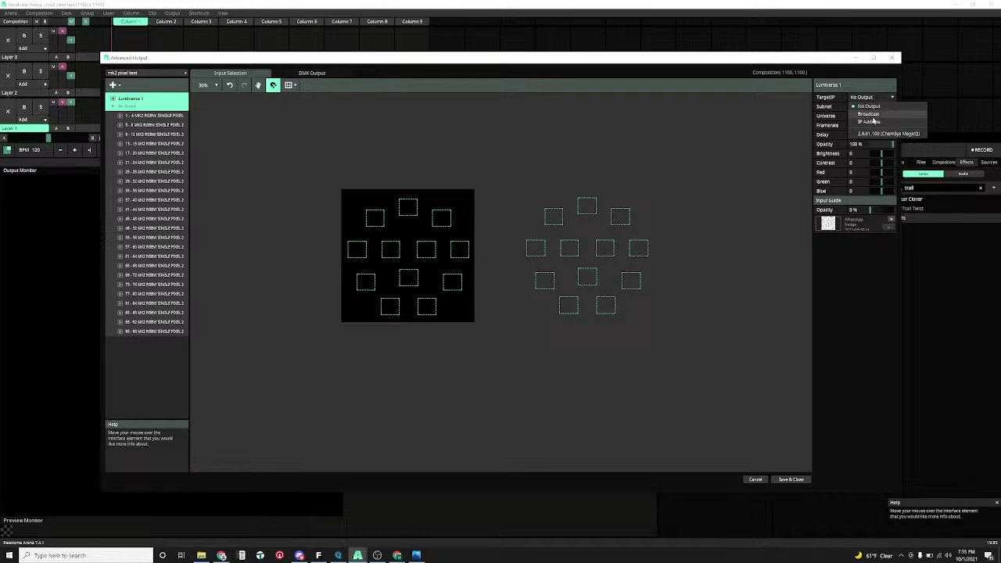
left_click(873, 117)
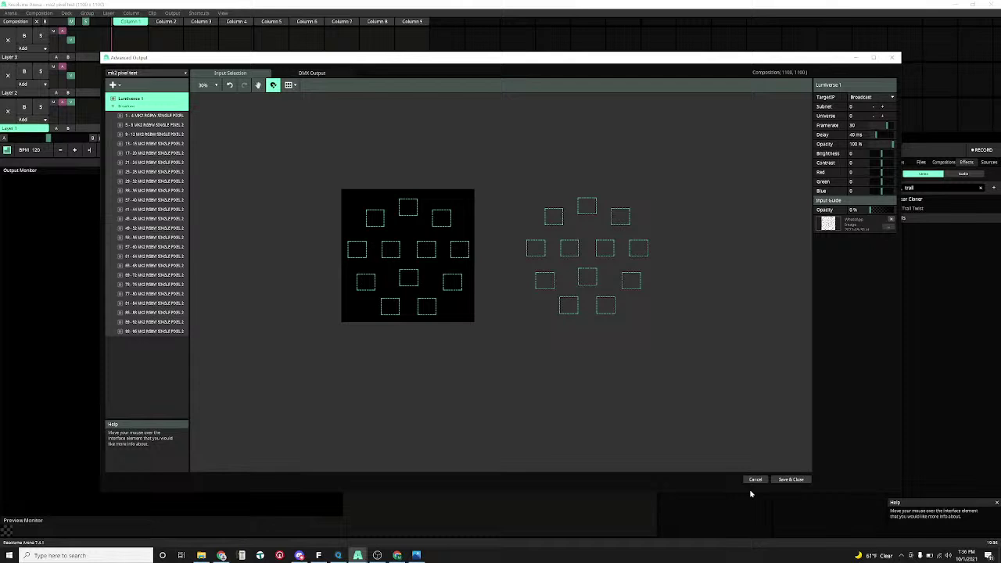
Step: Close the Advanced Output setup and play the 45 Degree Pan generator from an empty Layer 3 slot
left_click(790, 479)
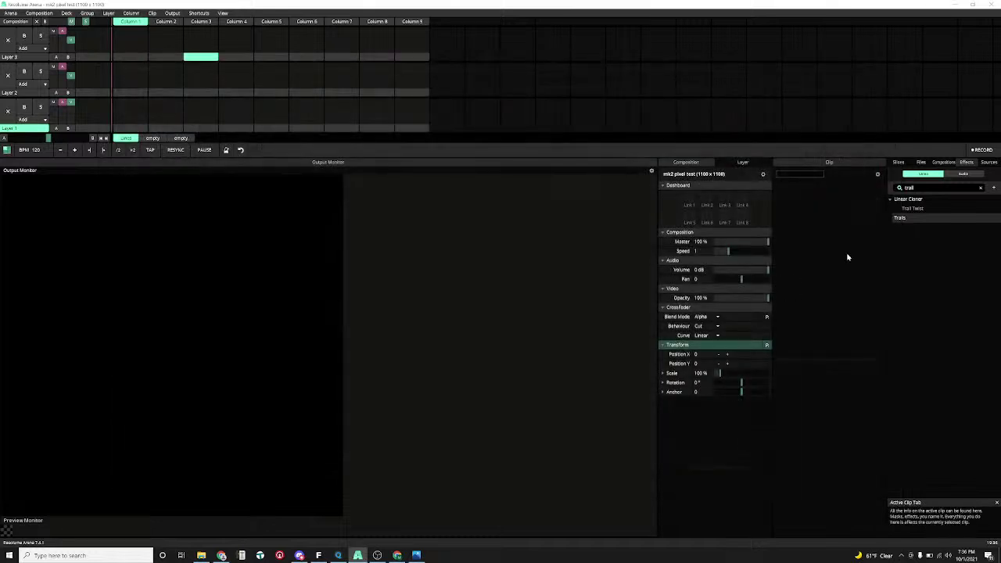
left_click(988, 164)
left_click_drag(925, 354, 165, 50)
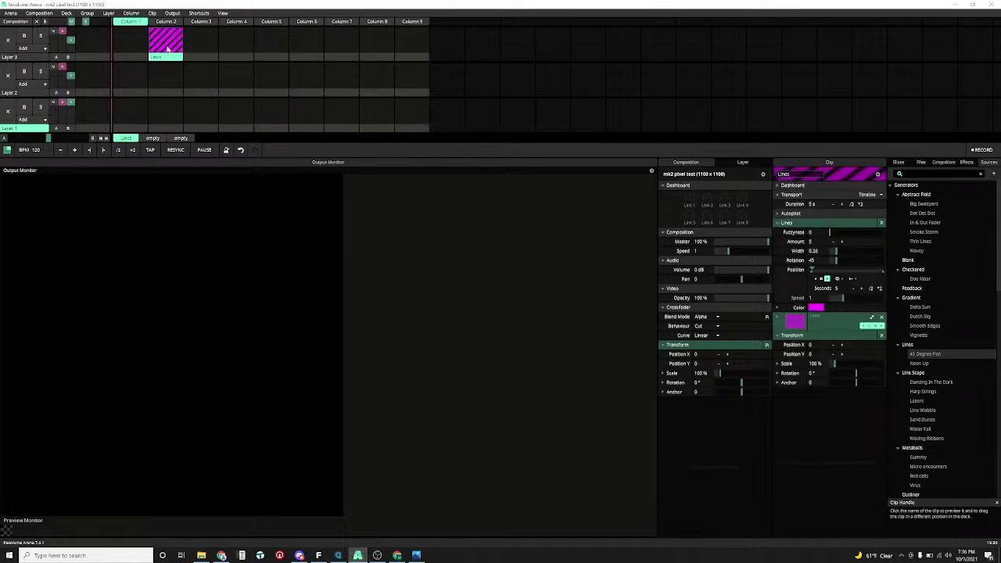
left_click(167, 49)
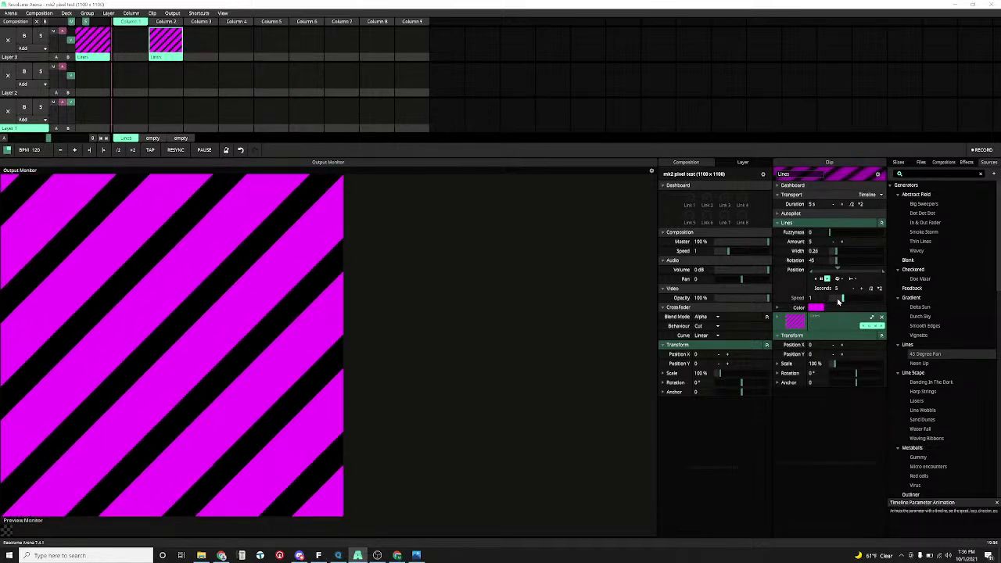
Step: Narrow the Lines clip to a single 0.18-wide stripe and add a Trails effect
left_click_drag(835, 250, 815, 242)
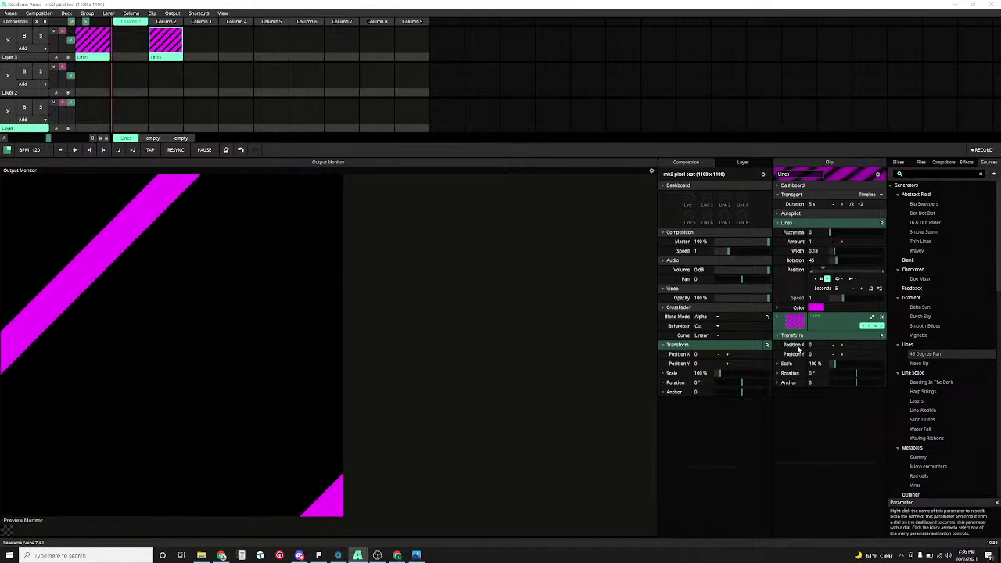
left_click(966, 162)
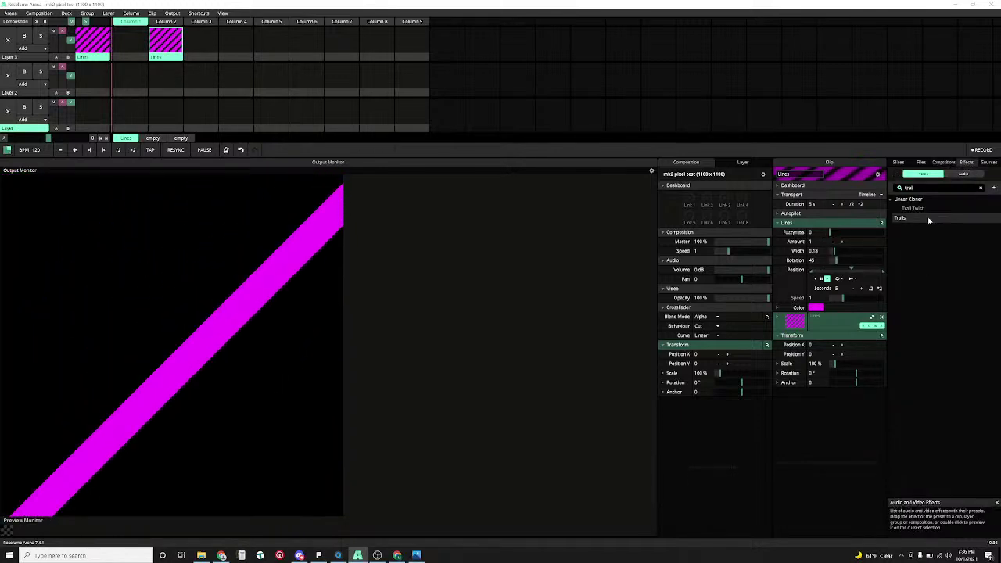
left_click_drag(928, 221, 829, 328)
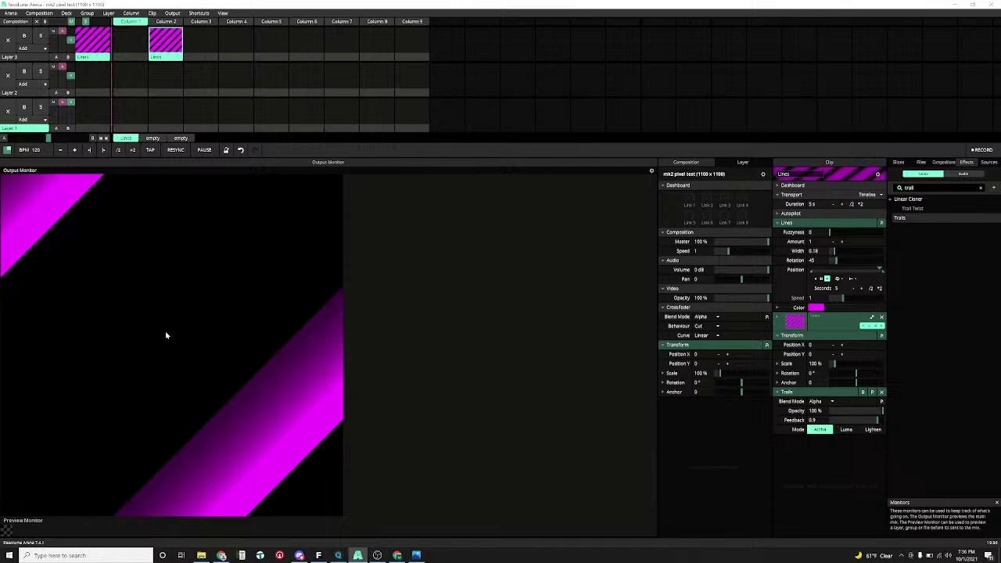
left_click(172, 14)
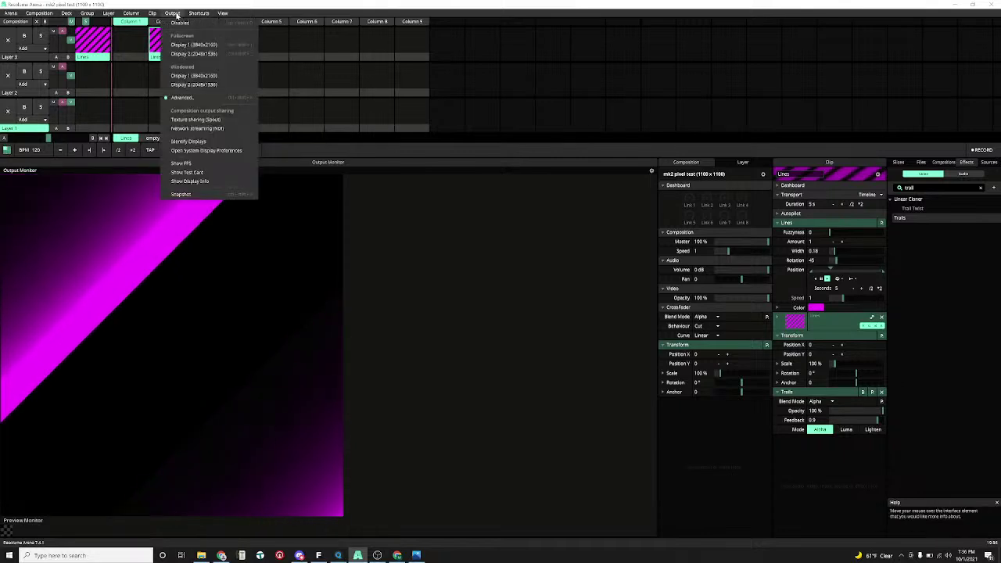
left_click(193, 98)
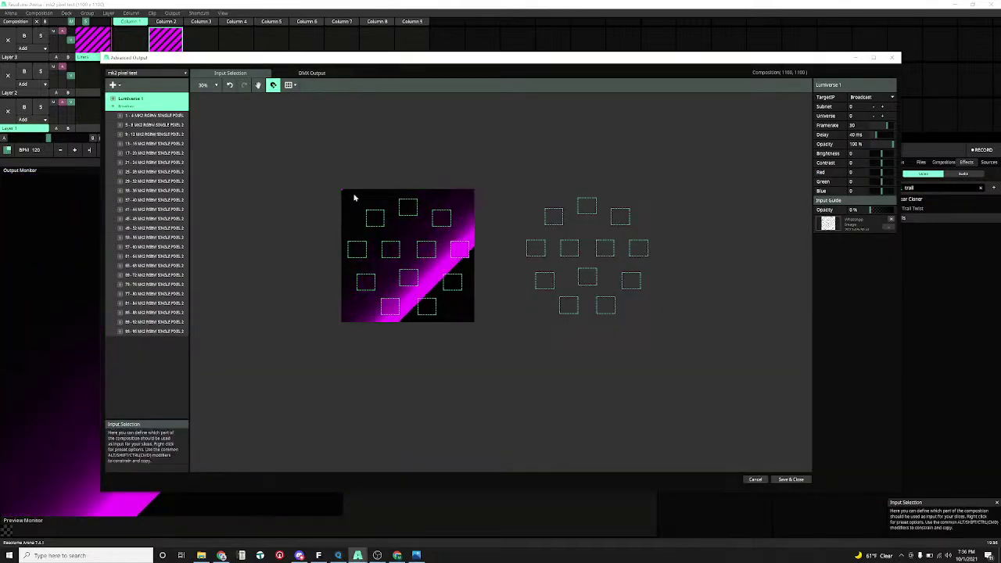
scroll(395, 256, "up", 3)
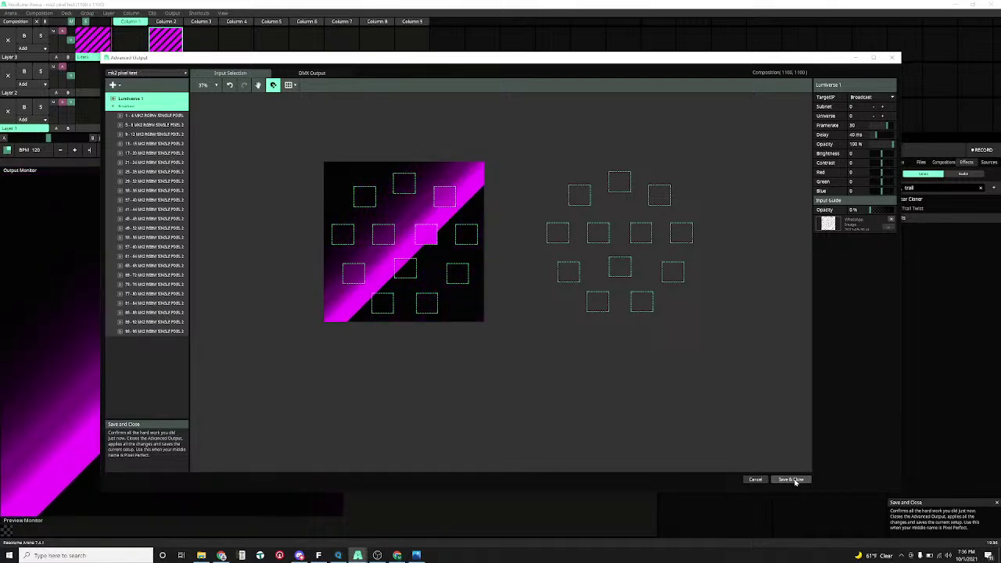
left_click(794, 480)
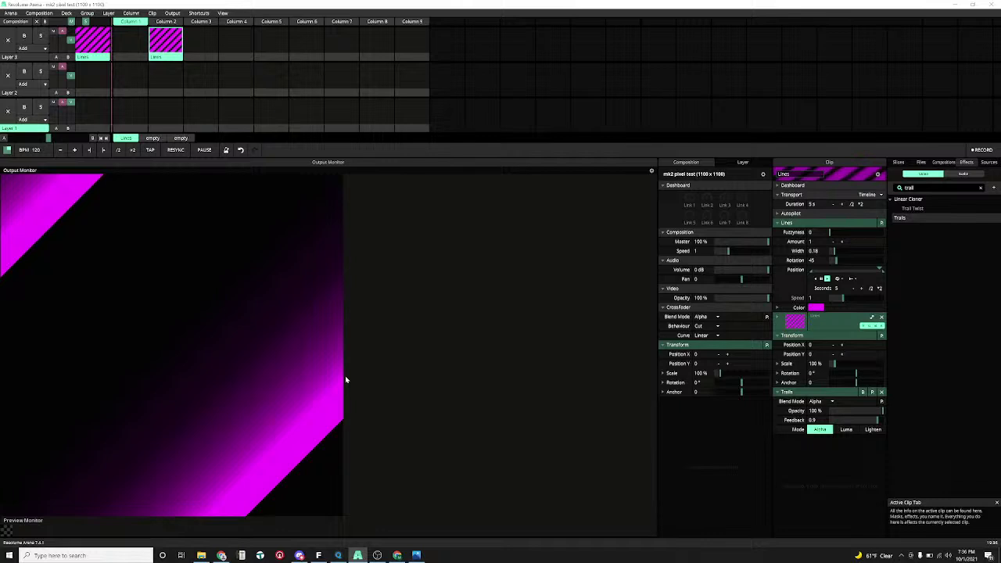